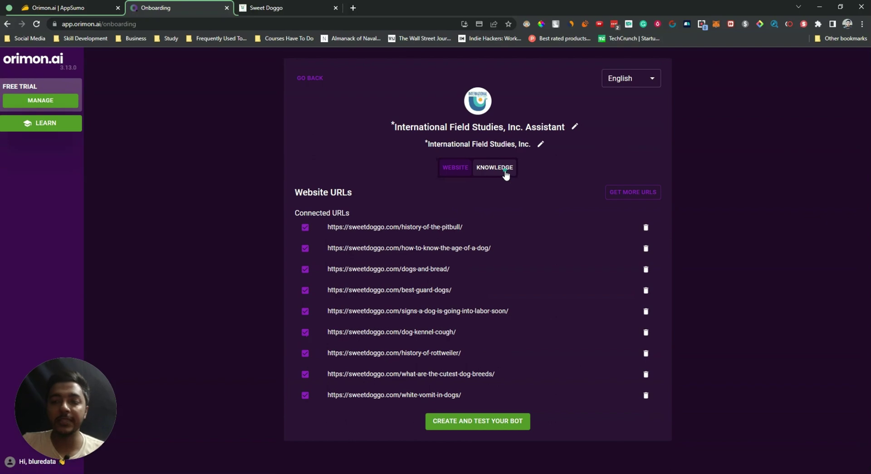
- Open the bot's Knowledge details and review the website, company description, other critical info and contact fields
left_click(504, 173)
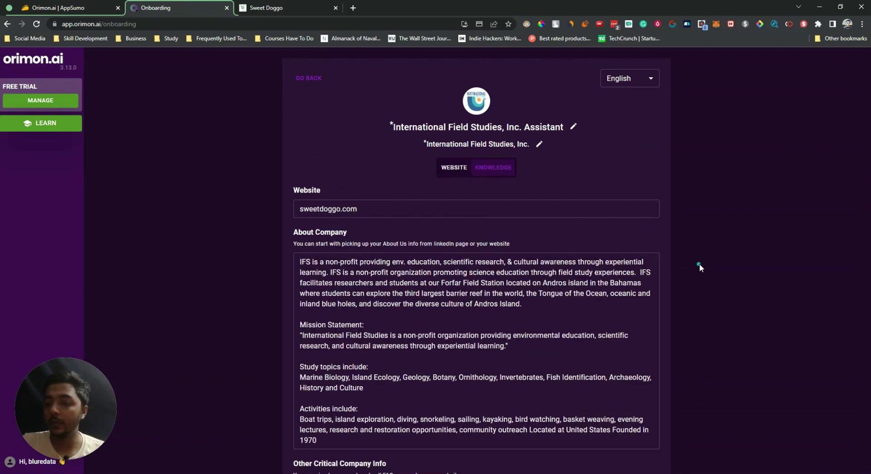
scroll(501, 226, "down", 3)
scroll(426, 146, "up", 4)
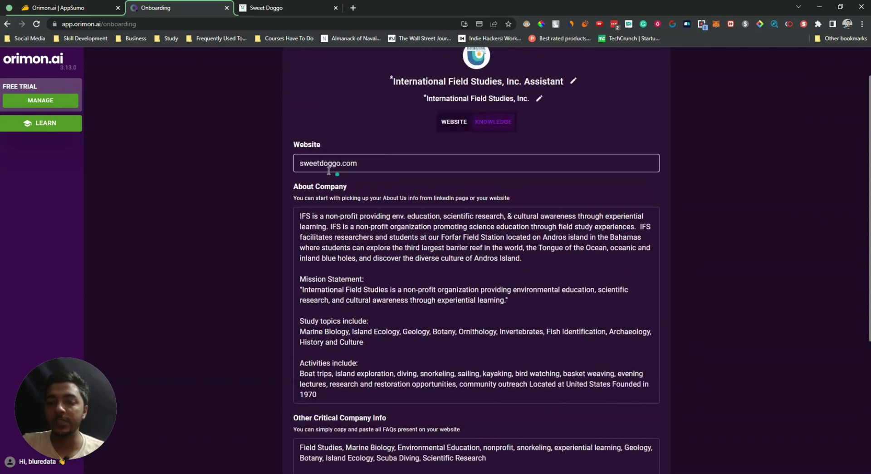
left_click_drag(301, 164, 380, 164)
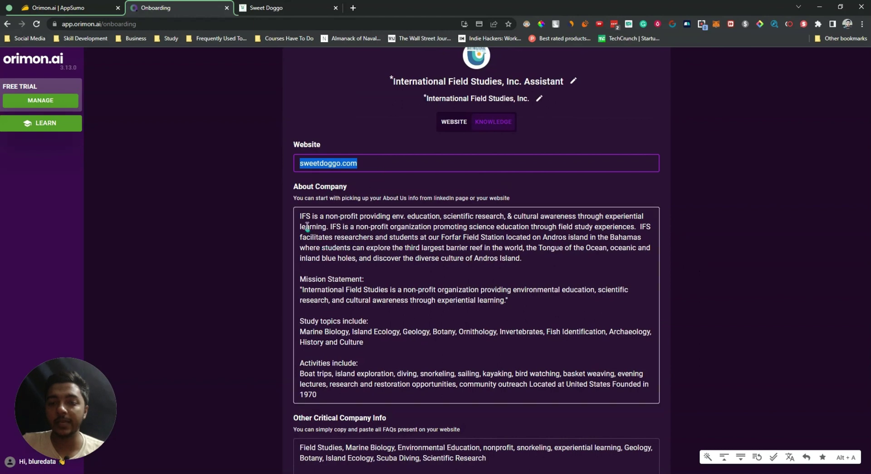
left_click_drag(307, 226, 413, 373)
scroll(336, 371, "down", 2)
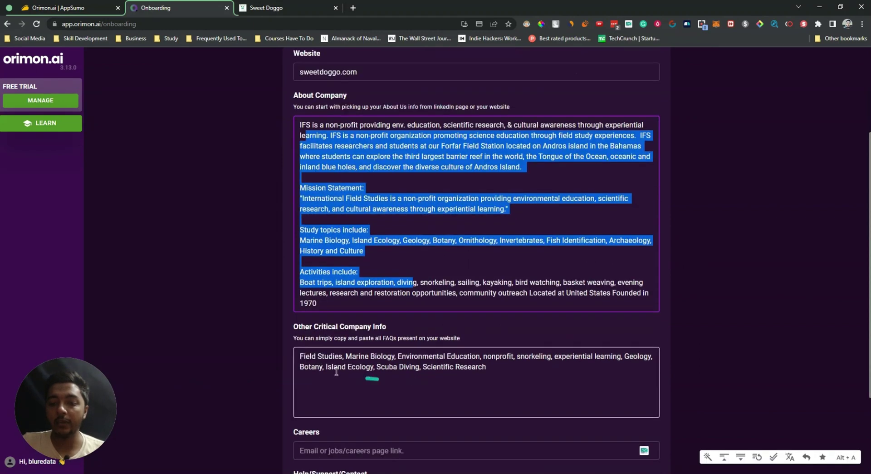
left_click_drag(304, 366, 488, 367)
scroll(489, 365, "down", 2)
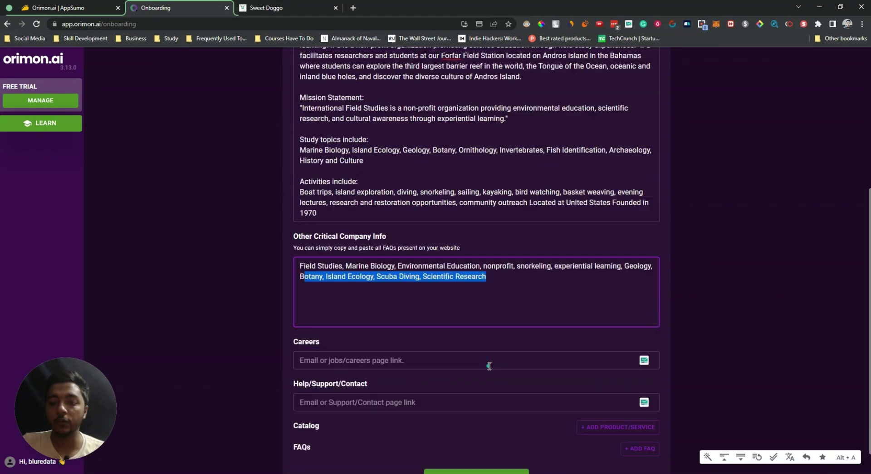
scroll(489, 365, "down", 1)
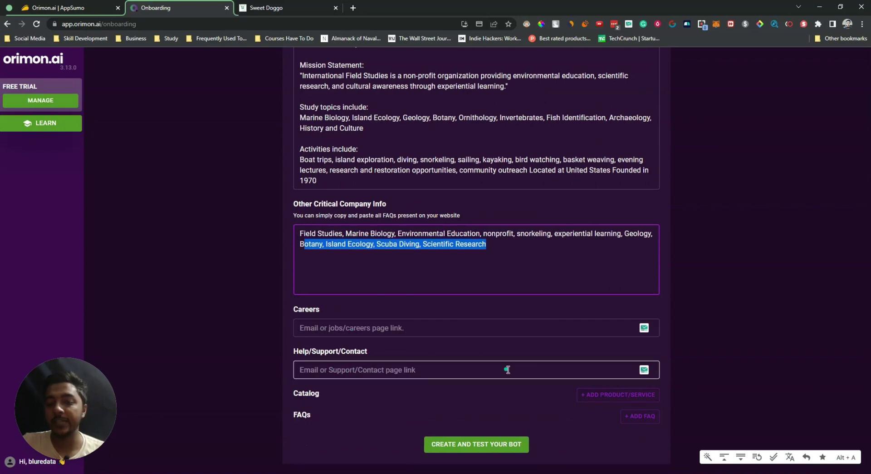
- Open a blank product entry in the catalog and examine its fields along with the company information
left_click(623, 394)
scroll(414, 377, "down", 3)
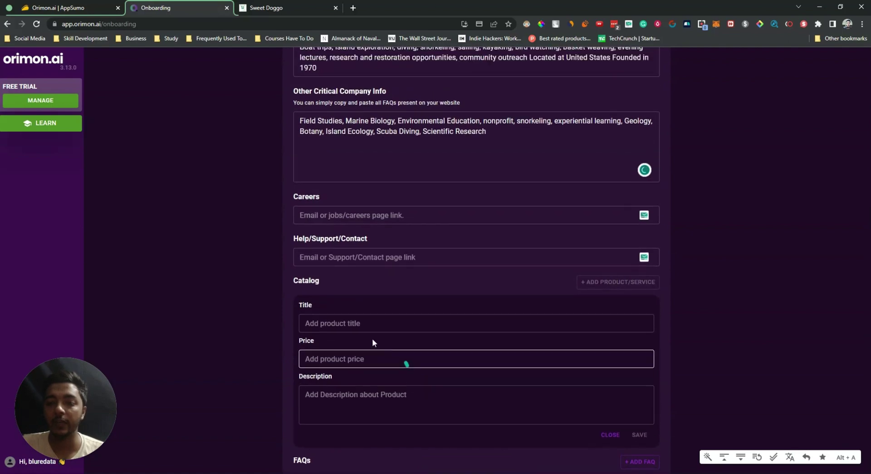
scroll(372, 341, "up", 7)
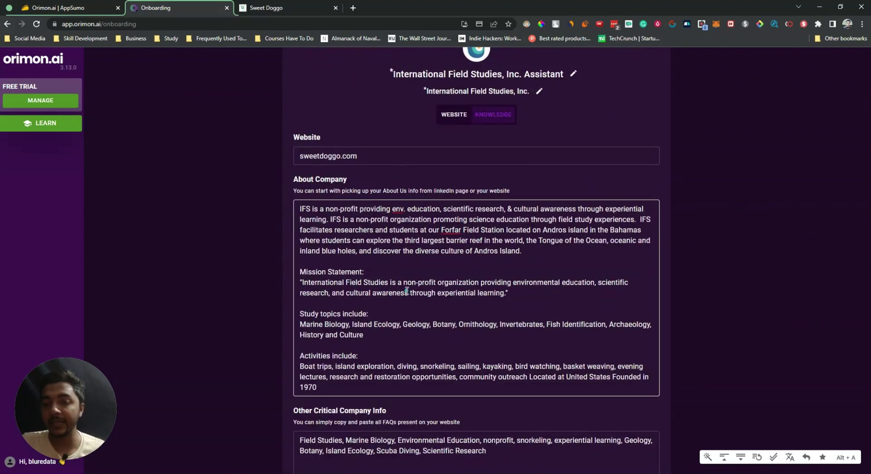
scroll(407, 298, "down", 5)
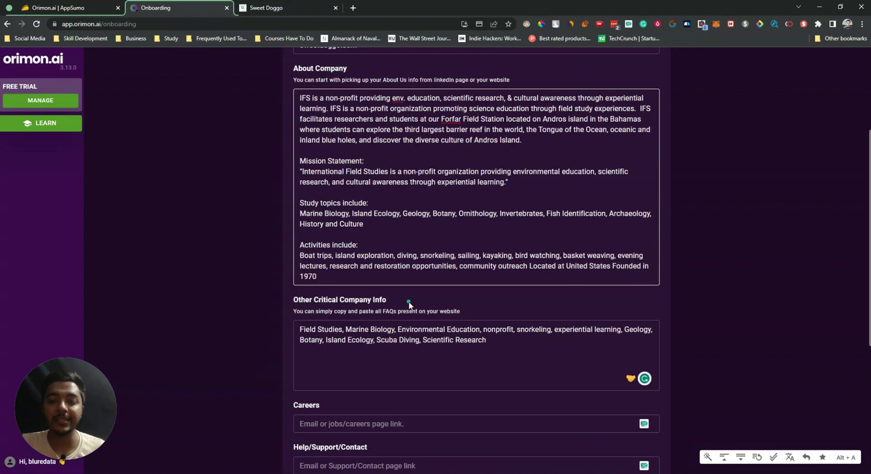
left_click_drag(304, 222, 513, 231)
left_click(513, 232)
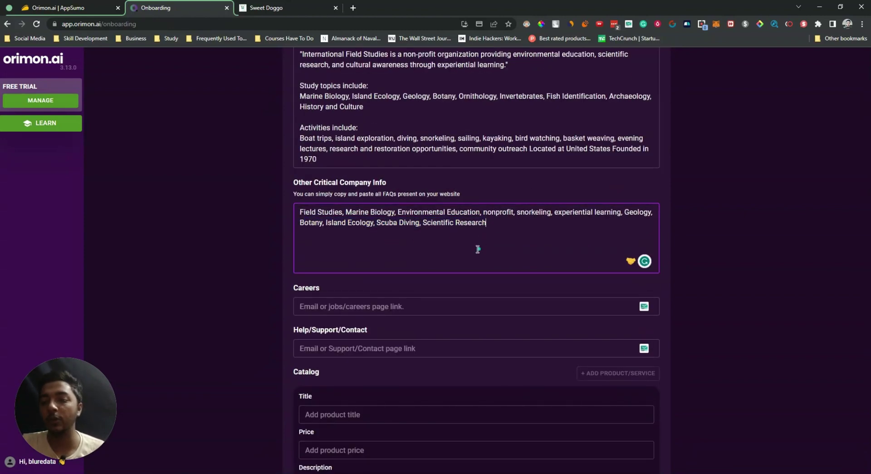
scroll(426, 269, "down", 3)
scroll(425, 289, "up", 3)
scroll(425, 289, "up", 6)
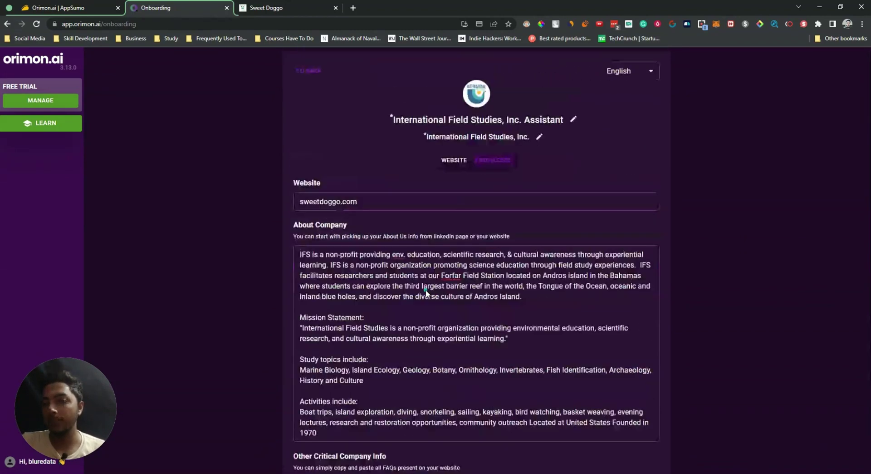
- Return to the connected website URLs and create the bot for testing
left_click(498, 169)
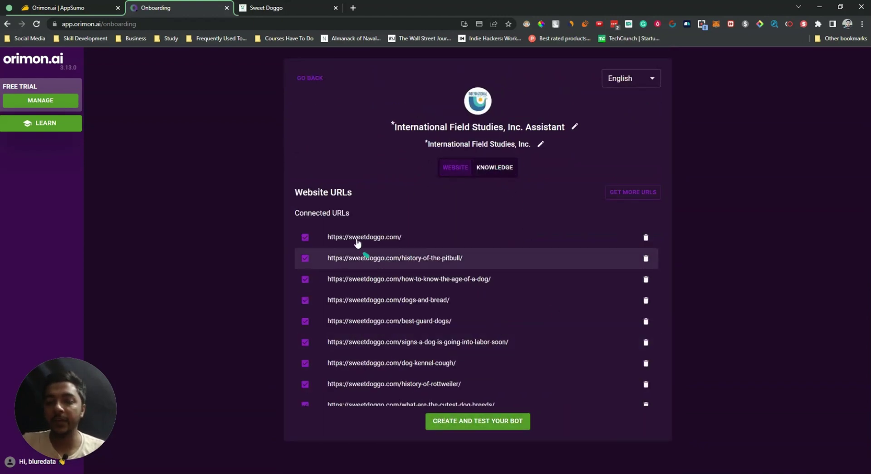
left_click(484, 170)
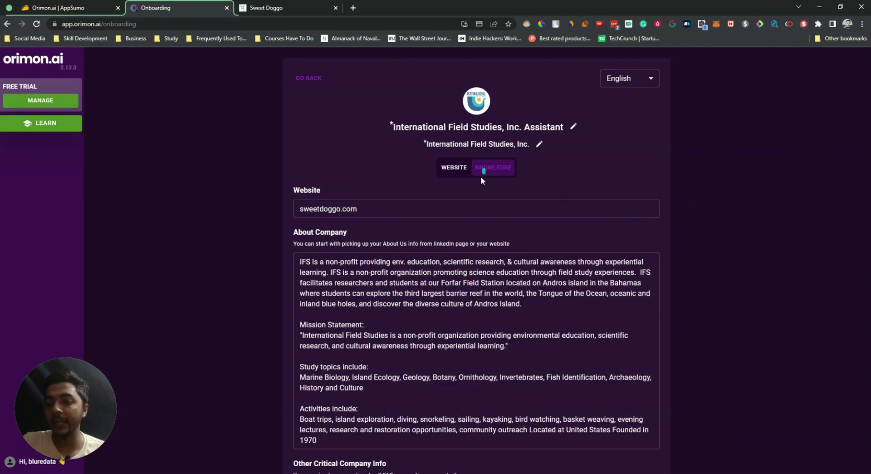
left_click(451, 168)
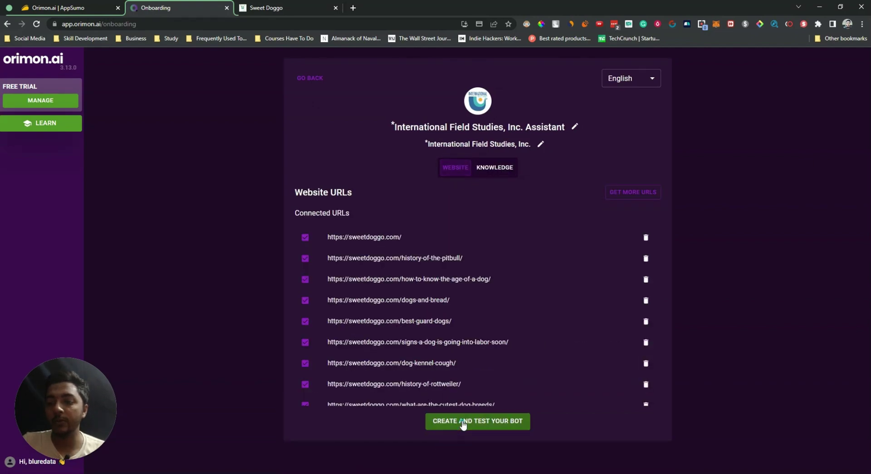
left_click(462, 420)
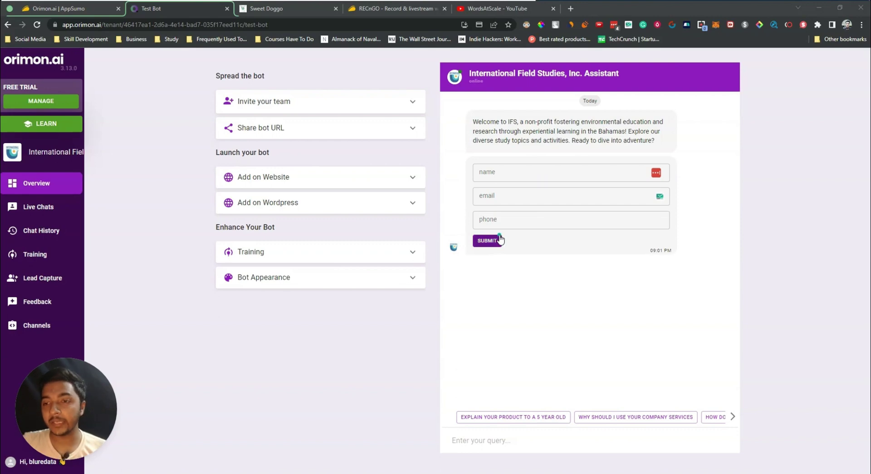
- Expand the Bot Appearance settings and inspect the primary theme color choices
left_click(378, 279)
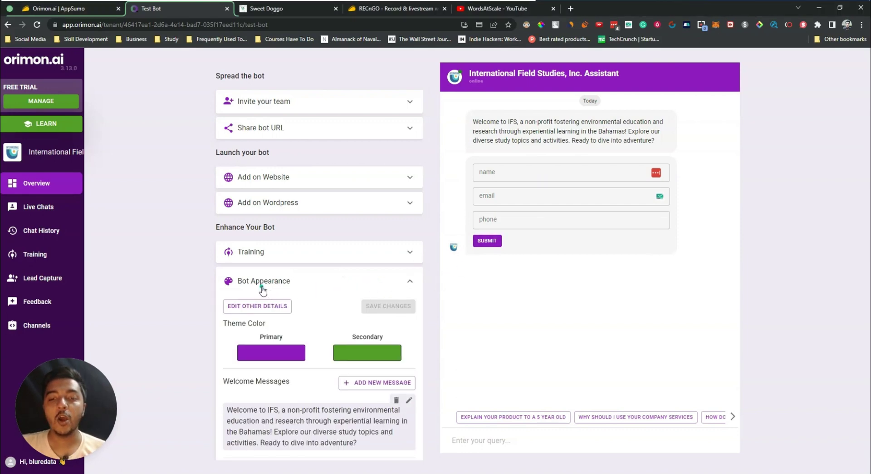
scroll(262, 290, "down", 3)
left_click(265, 220)
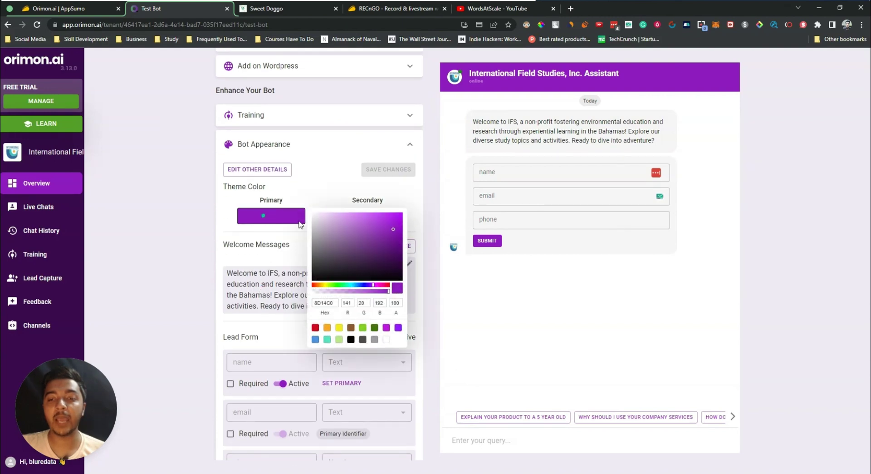
left_click(372, 207)
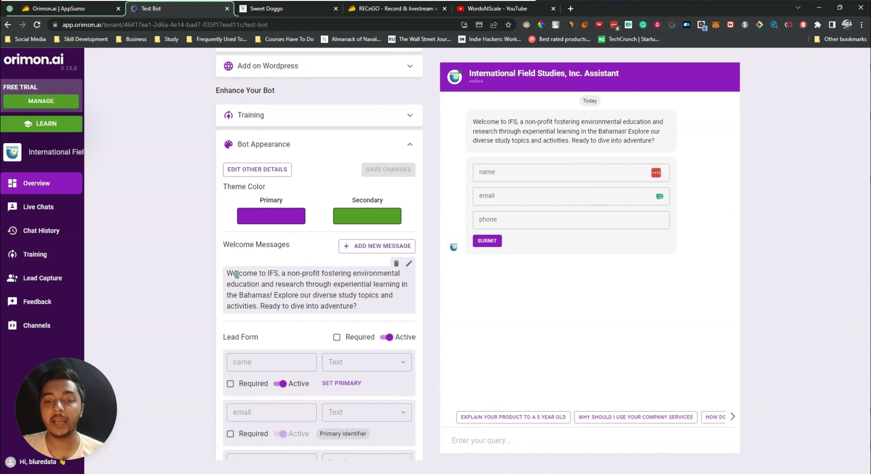
- Review the bot's current welcome message and the form for adding a new one, without adding a message
left_click_drag(236, 274, 352, 305)
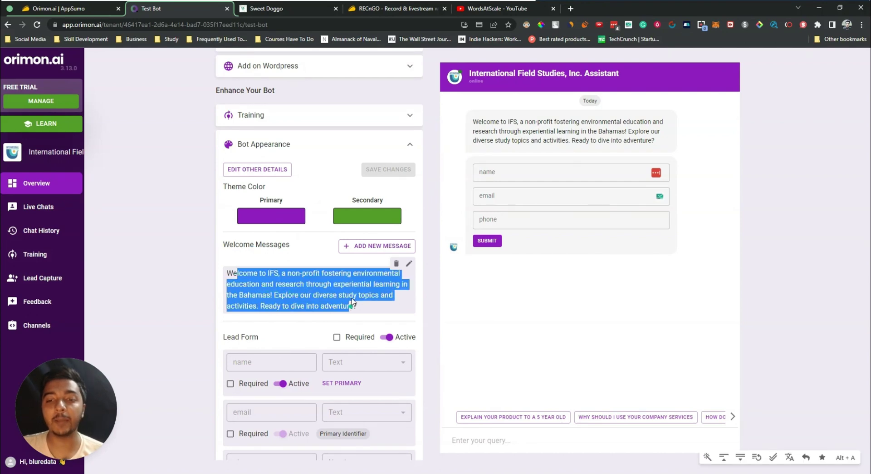
left_click(366, 247)
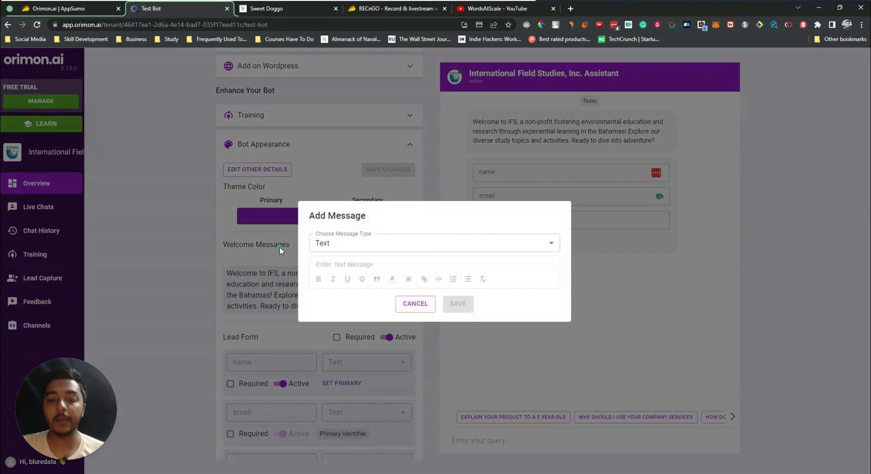
left_click(410, 303)
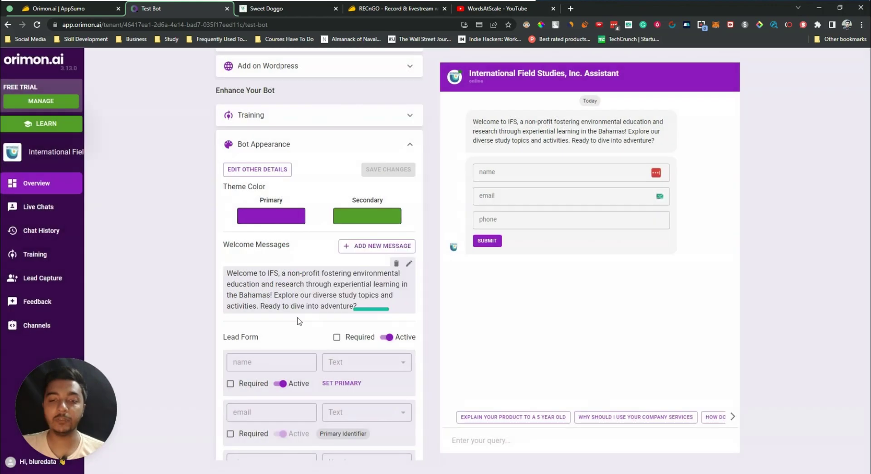
- Make the lead form's name and email fields required and deactivate its phone field
scroll(278, 325, "down", 2)
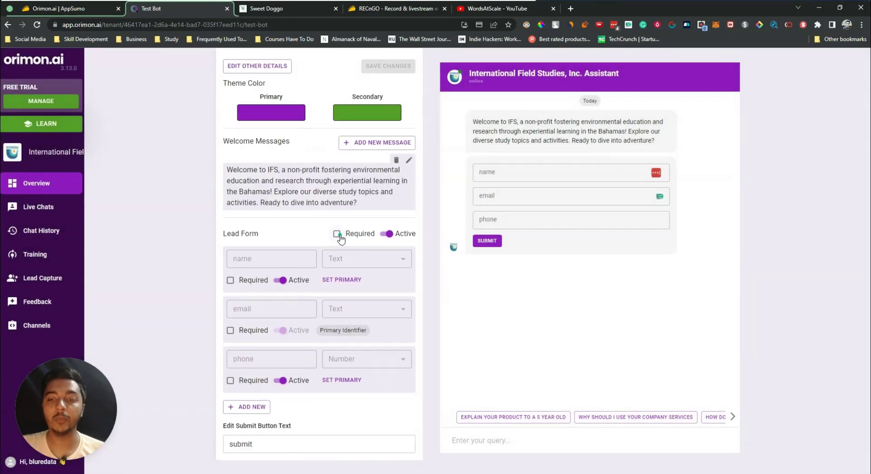
left_click(337, 233)
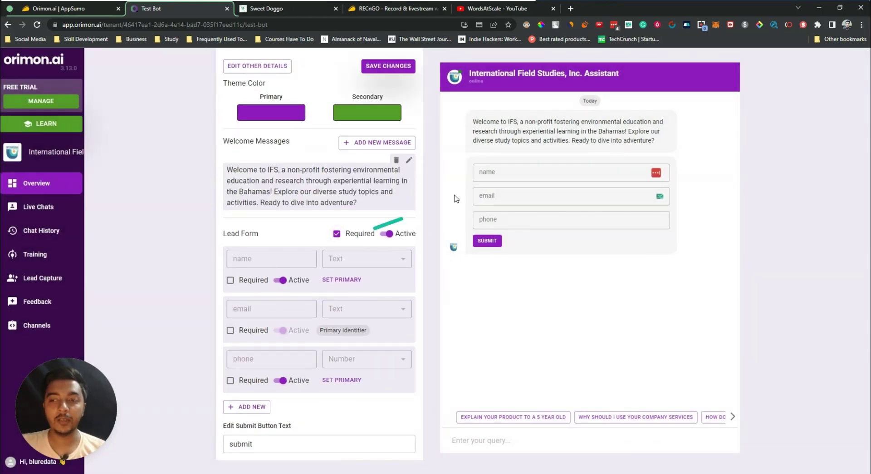
left_click(336, 234)
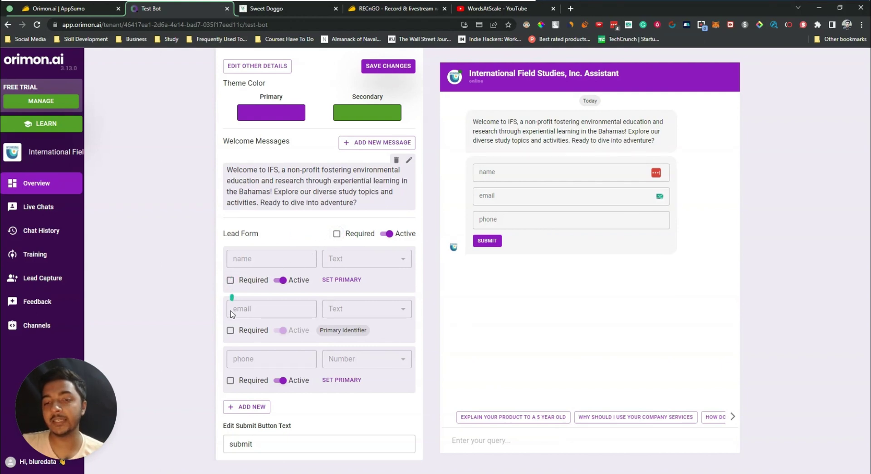
left_click(230, 330)
left_click(230, 281)
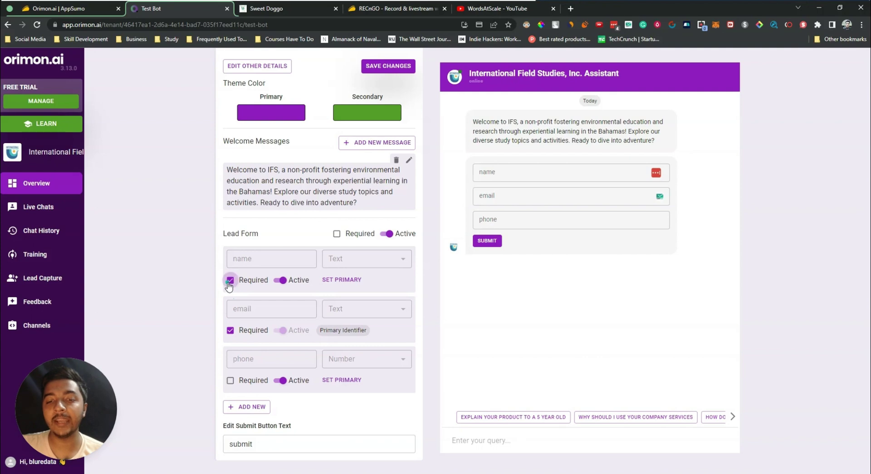
left_click(283, 380)
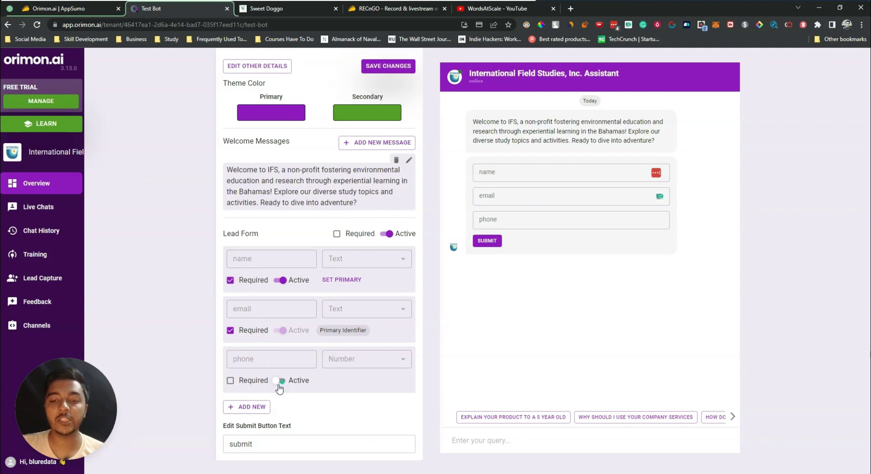
- Add a new lead form field named Location with the Text type
left_click(246, 407)
scroll(249, 399, "down", 1)
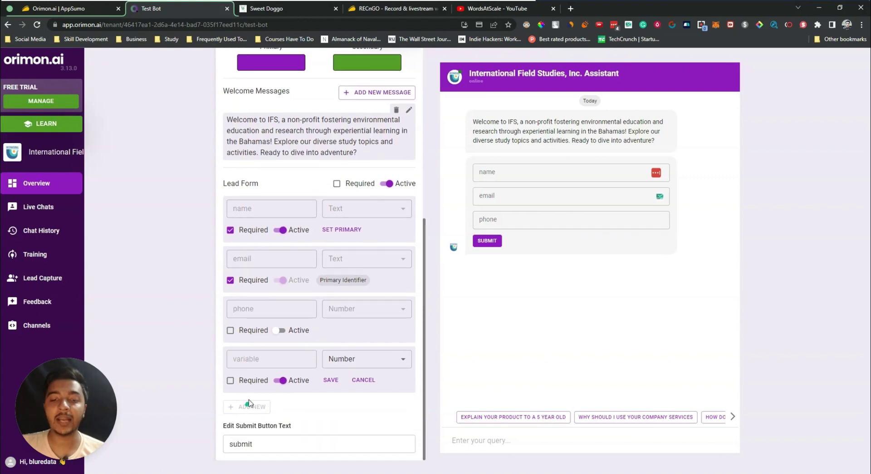
left_click(255, 363)
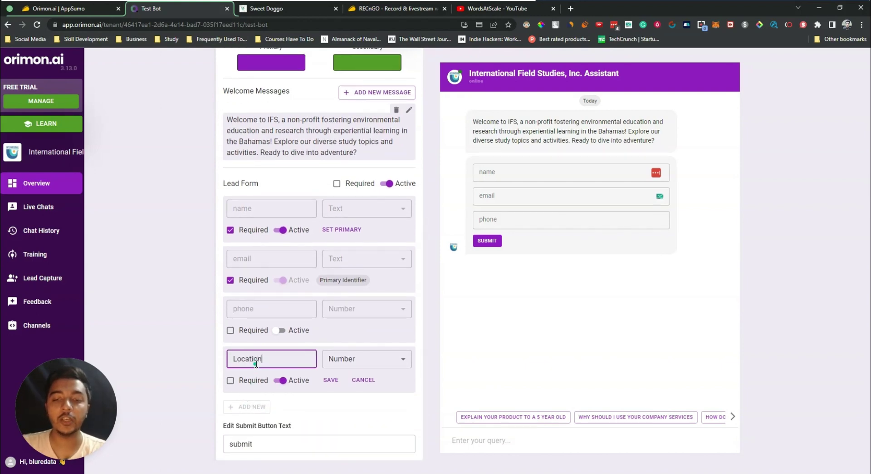
type("Location")
left_click(378, 363)
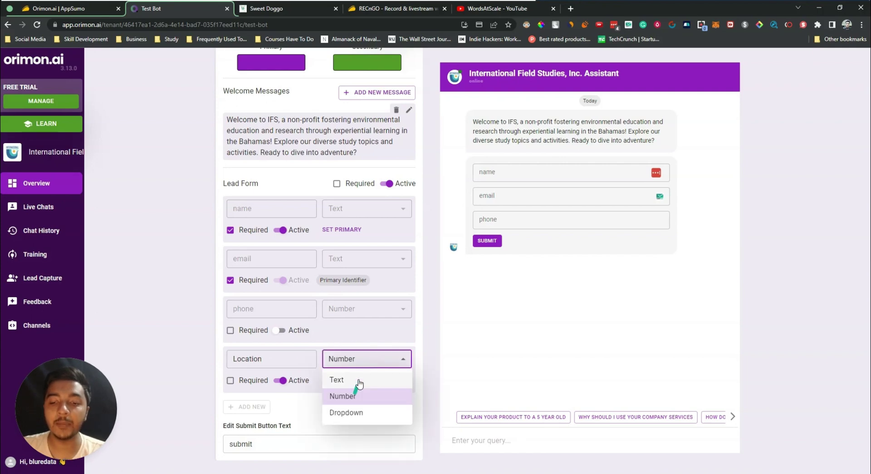
left_click(359, 382)
- Try the Dropdown type for the Location field
left_click(361, 359)
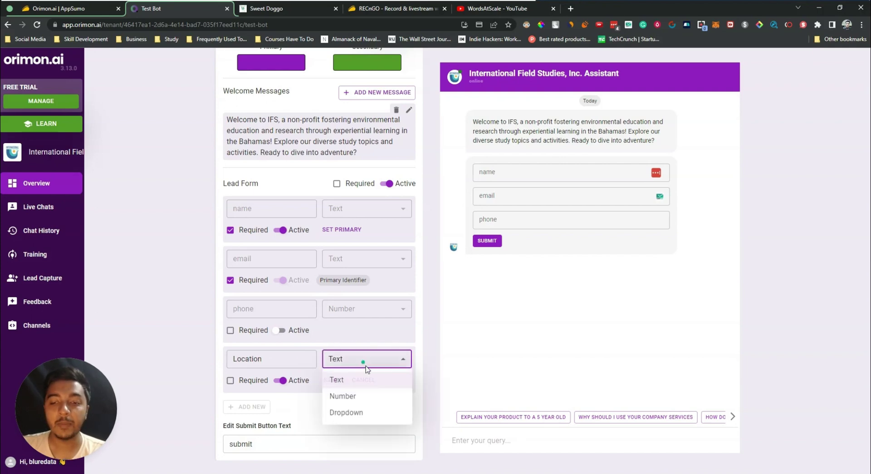
left_click(371, 412)
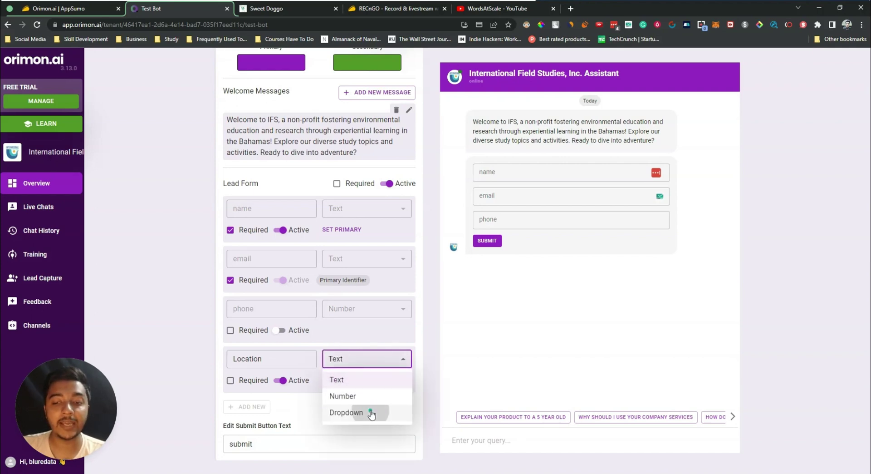
left_click(355, 363)
left_click(346, 412)
left_click(272, 409)
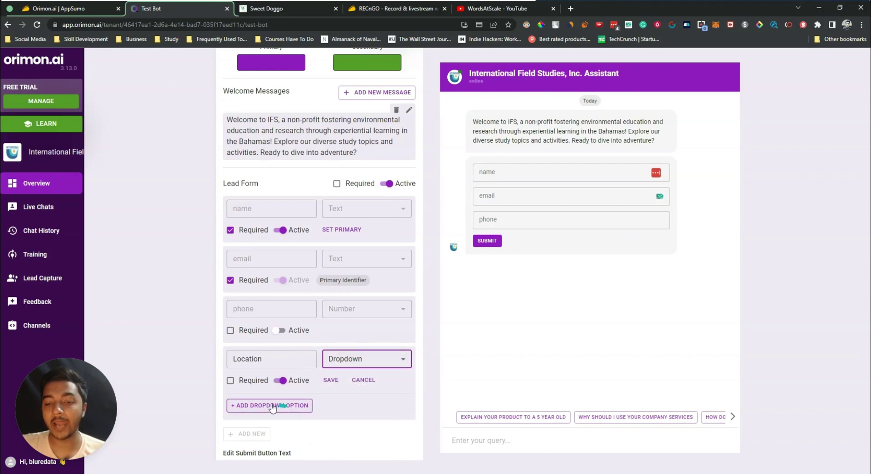
- Set the Location field's type to Text and mark the field as required
left_click(358, 361)
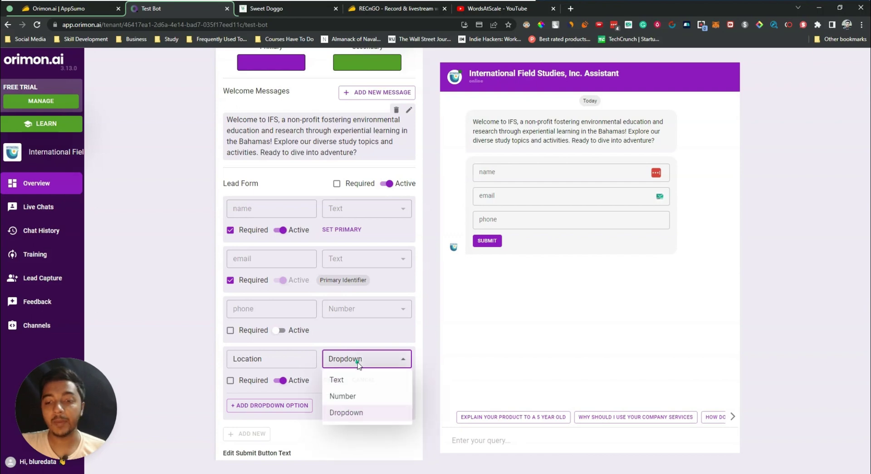
left_click(362, 382)
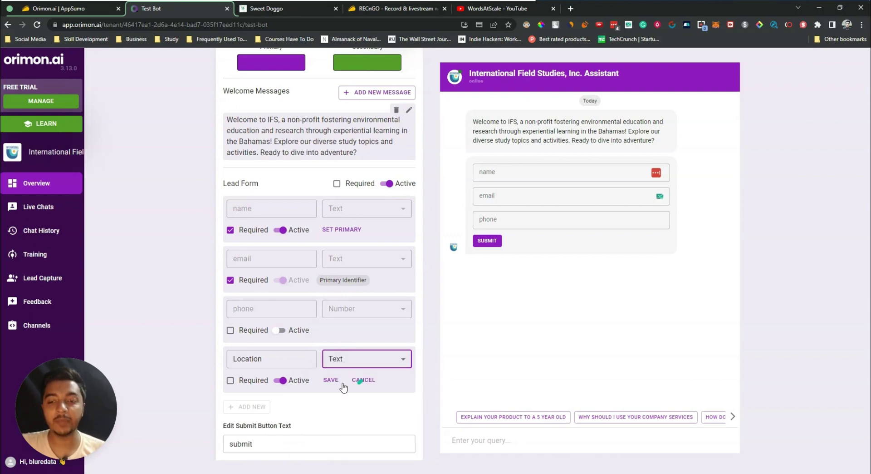
left_click(230, 381)
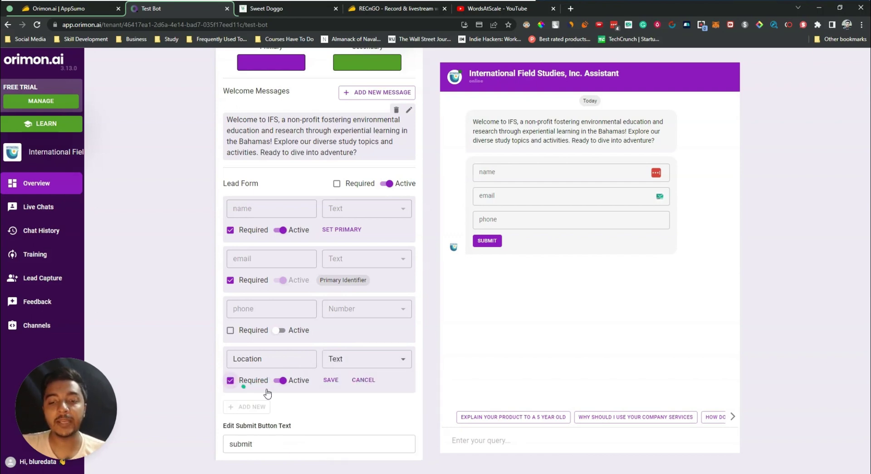
- Save the new Location field and set the lead form's submit button text to "Start Now"
left_click(327, 381)
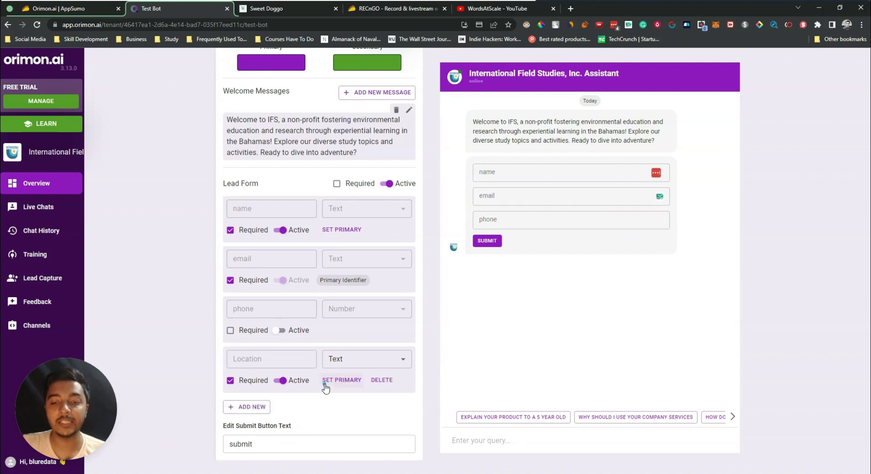
left_click(291, 439)
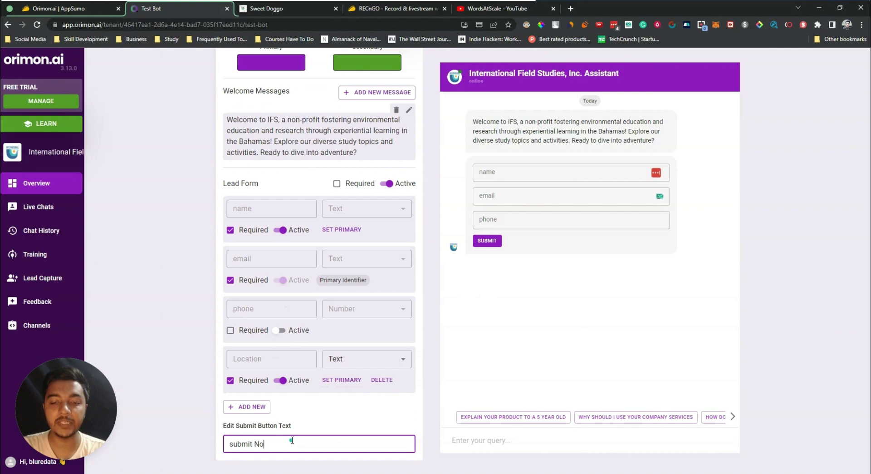
type("Now")
double_click(249, 444)
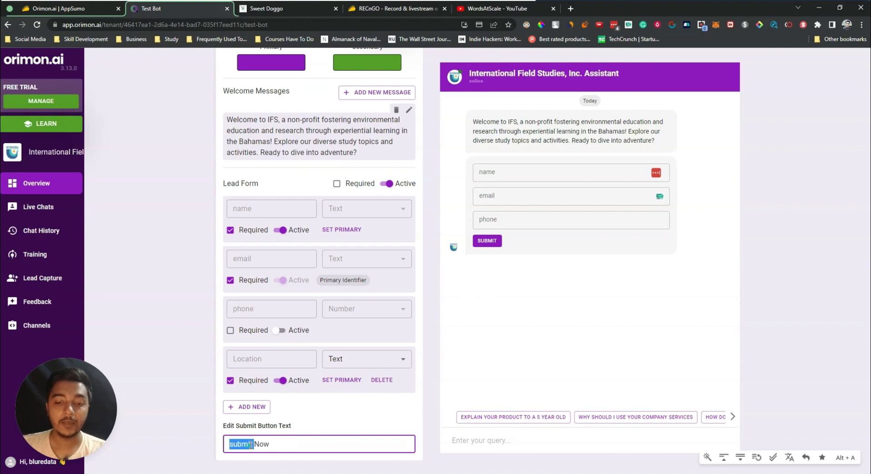
type("Star")
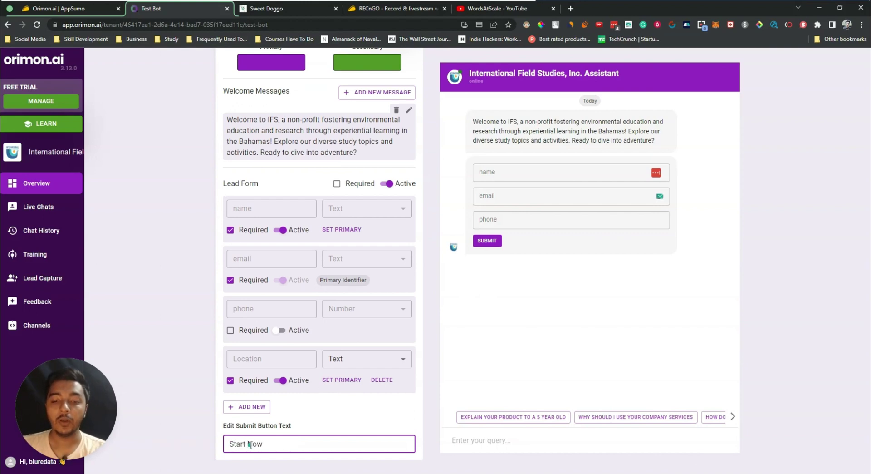
- Save the bot appearance changes, check the lead form in the chat preview, and collapse the Bot Appearance settings
scroll(395, 113, "up", 2)
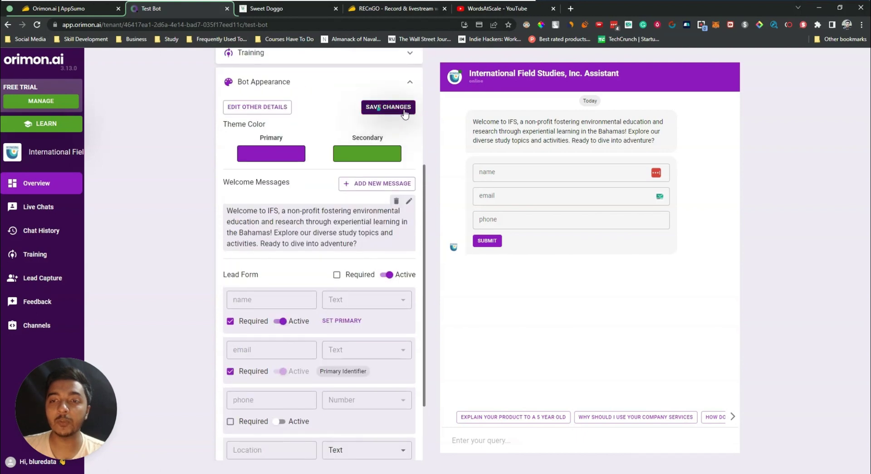
left_click(388, 107)
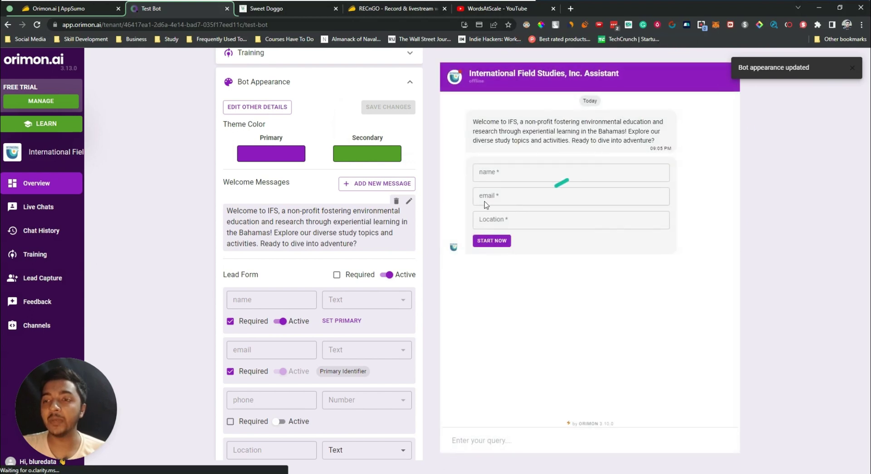
left_click(490, 220)
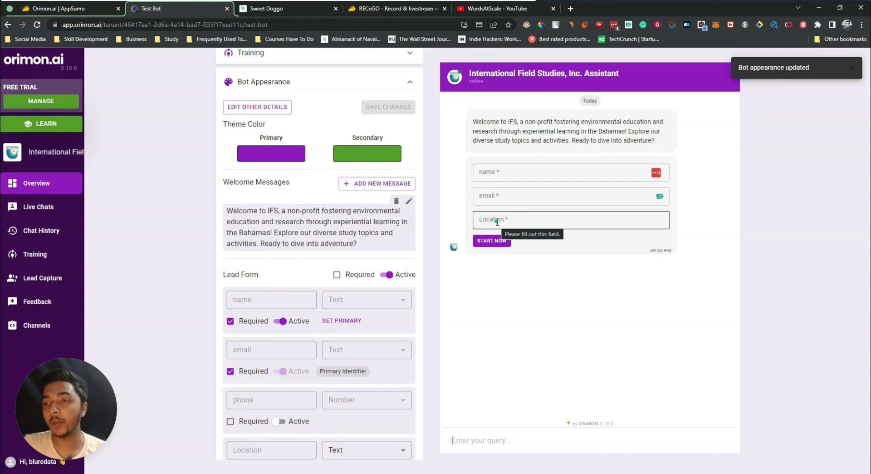
scroll(352, 254, "up", 4)
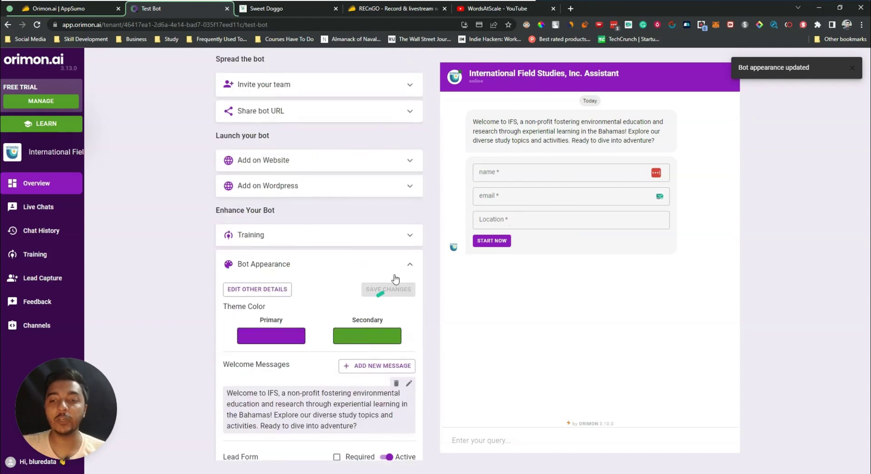
left_click(405, 264)
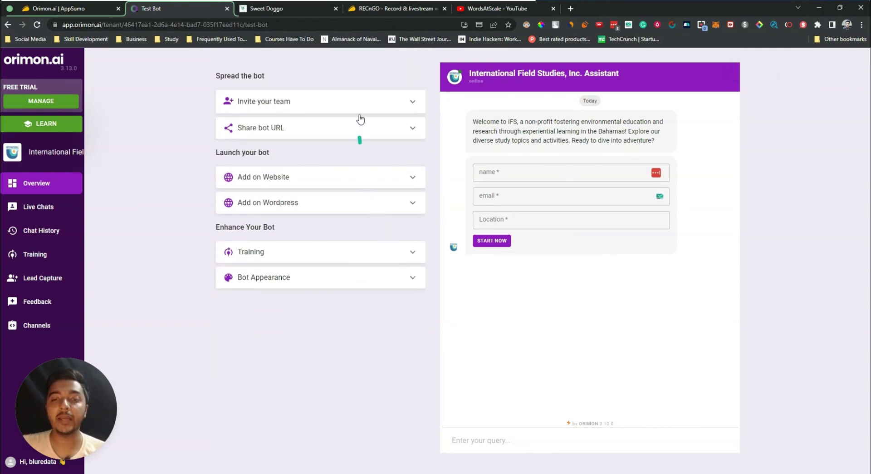
- Review the options for inviting team members and sharing the bot's test URL
left_click(358, 98)
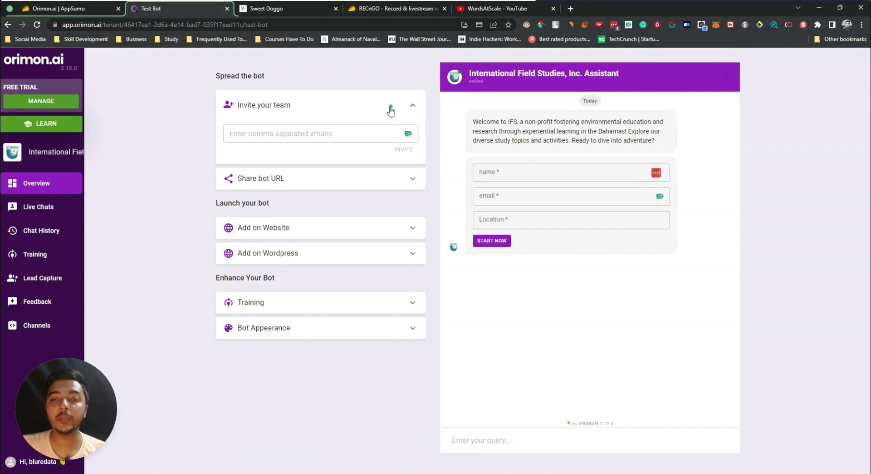
left_click(389, 110)
left_click(341, 135)
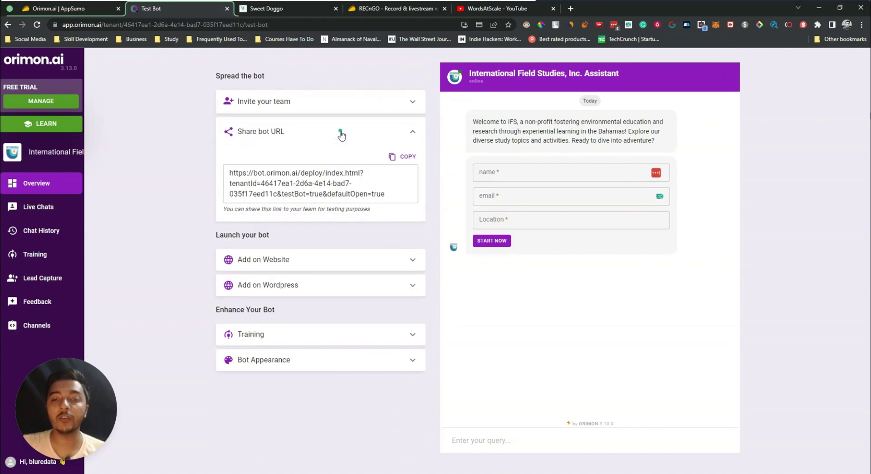
left_click(341, 134)
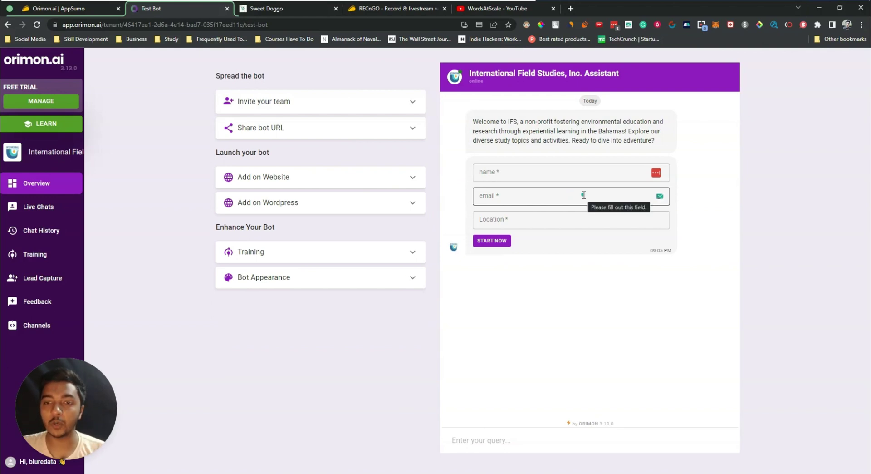
- Examine the website embed script and the integration steps for adding the bot to a website and to WordPress
left_click(329, 180)
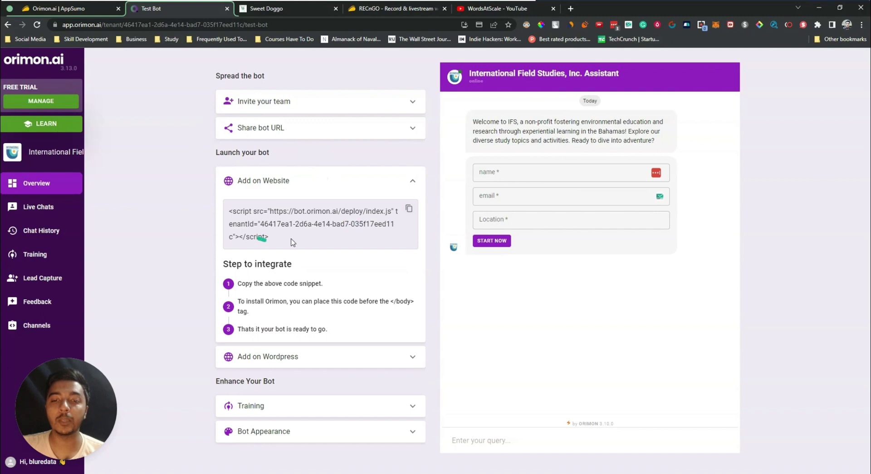
left_click_drag(292, 242, 219, 208)
left_click_drag(234, 282, 344, 335)
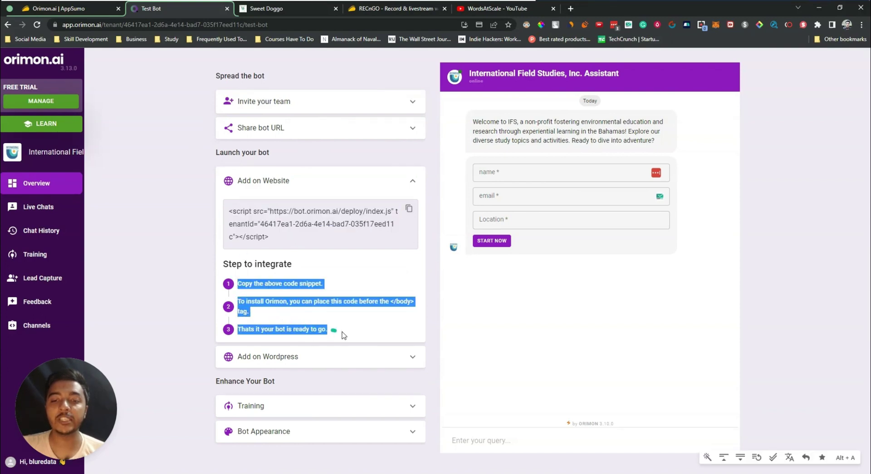
left_click(367, 190)
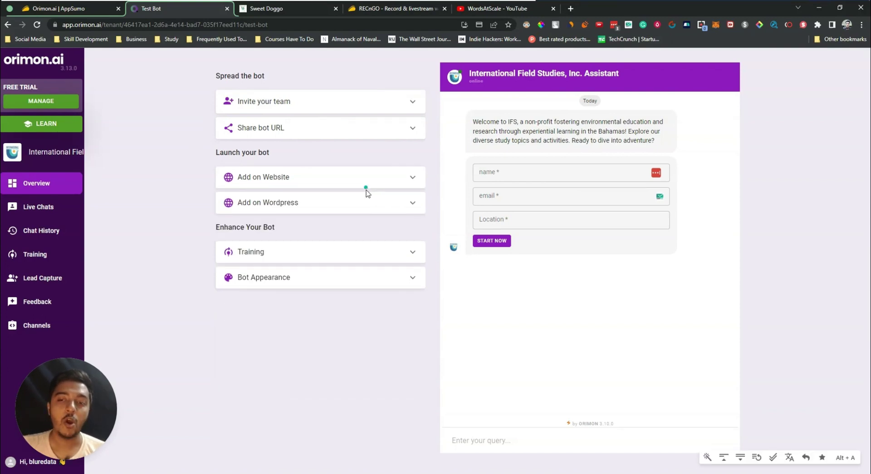
left_click(335, 207)
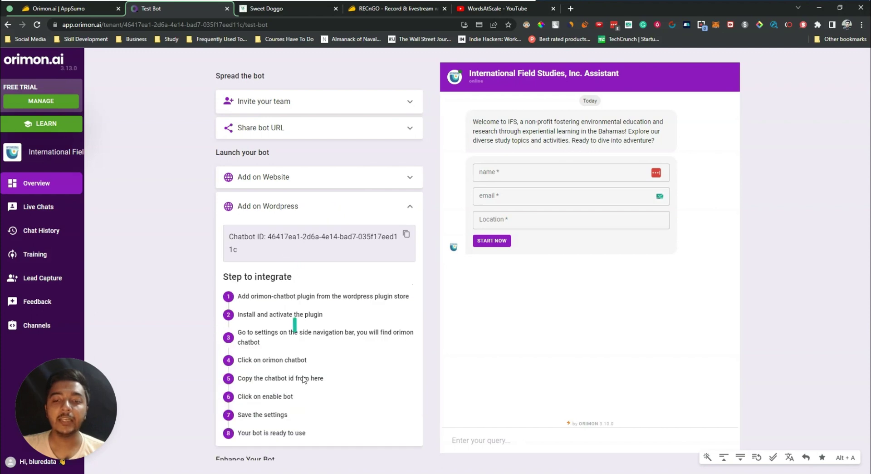
left_click_drag(306, 434, 229, 301)
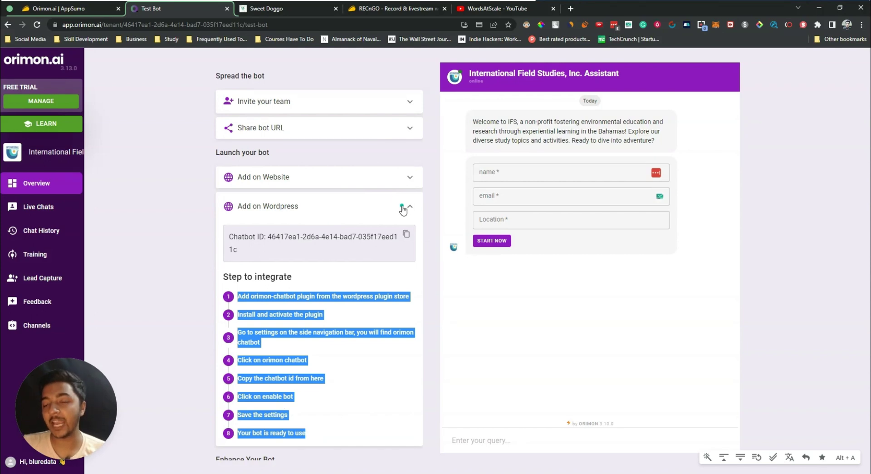
left_click(403, 208)
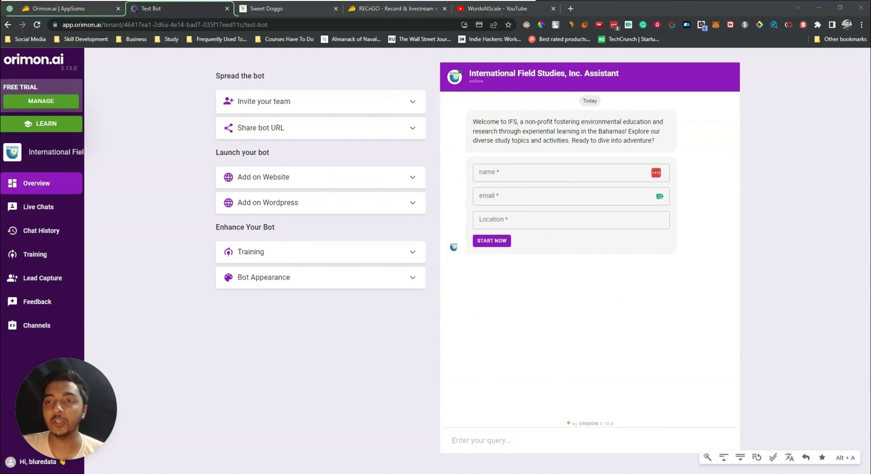
- Fill in the preview's lead form with a name, an email address and the location Bangladesh, and submit it
left_click(544, 172)
left_click(552, 186)
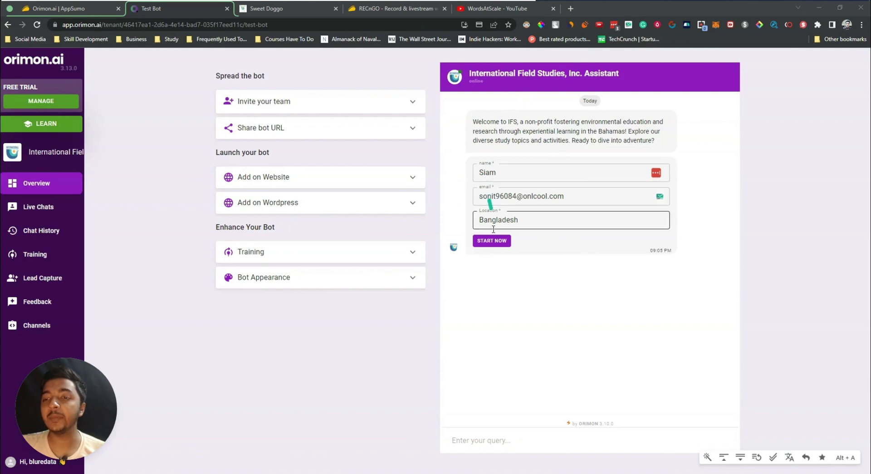
left_click(491, 243)
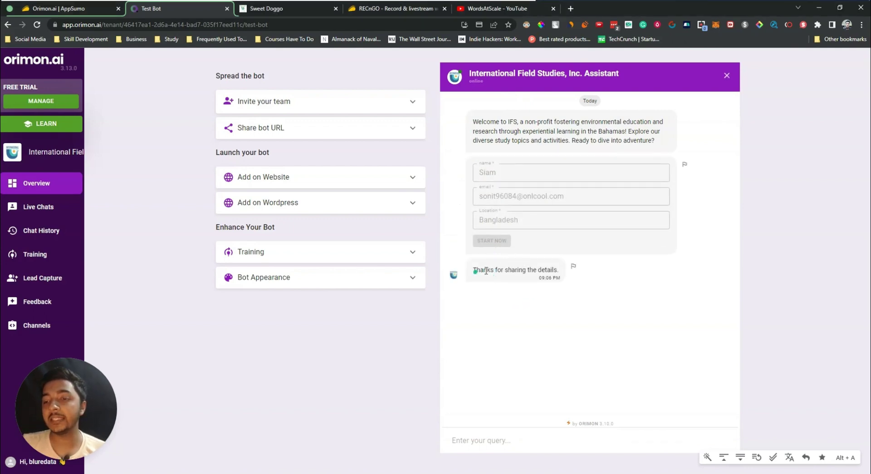
left_click_drag(477, 270, 558, 271)
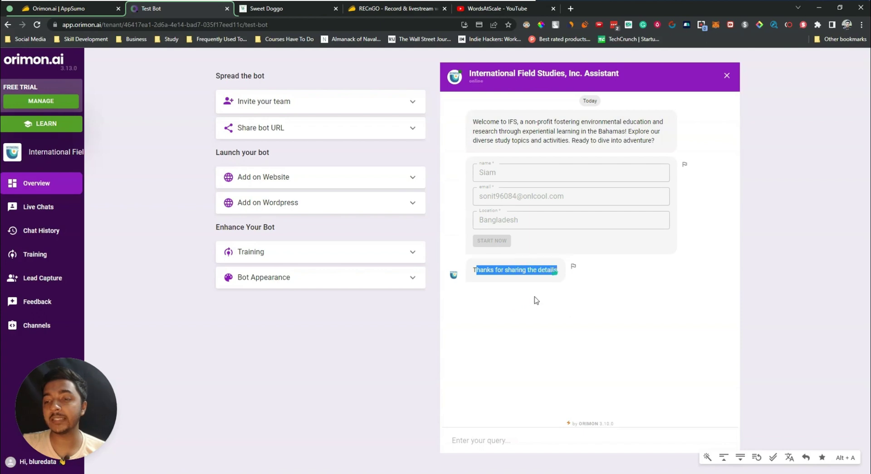
- Ask the bot "What is Sweet Doggo?" and read its answer
left_click(499, 440)
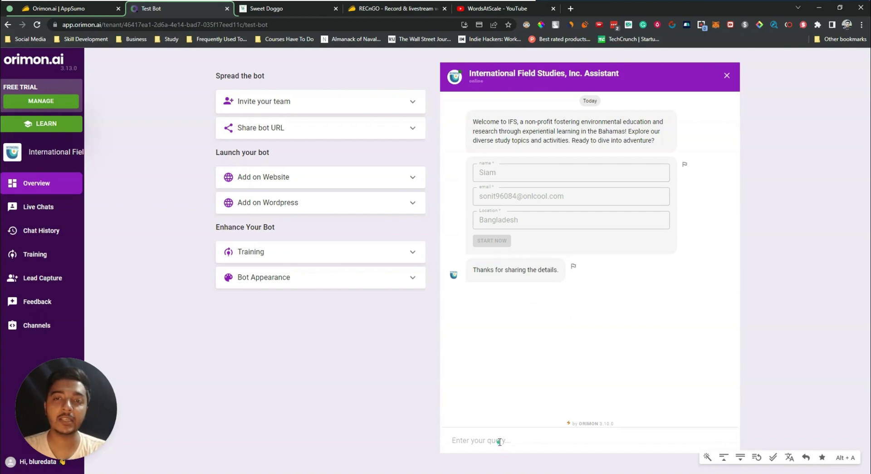
type("What is Sweet Doggo")
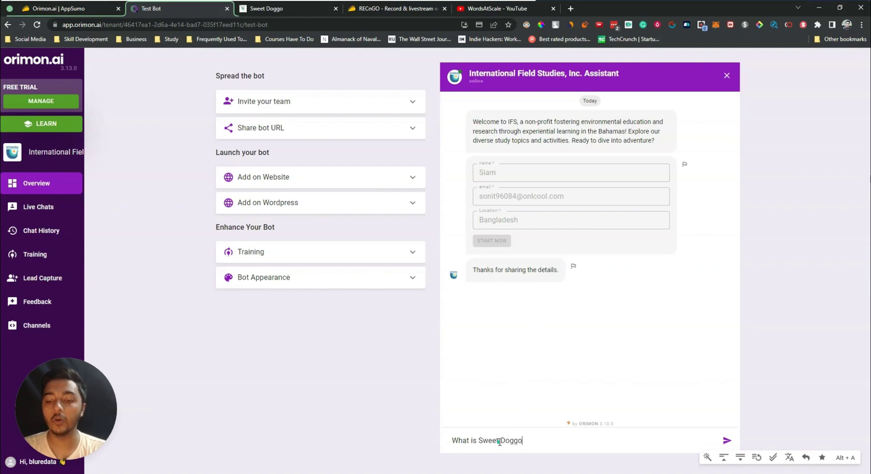
type("?")
key("Return")
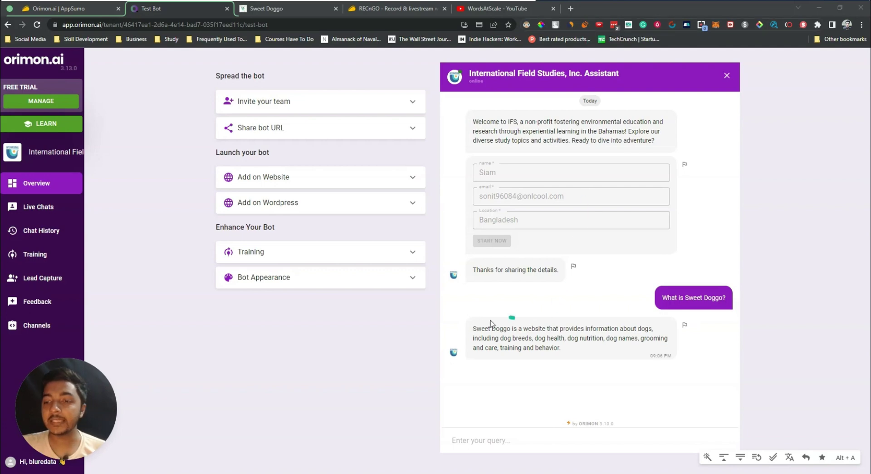
left_click_drag(473, 324, 564, 359)
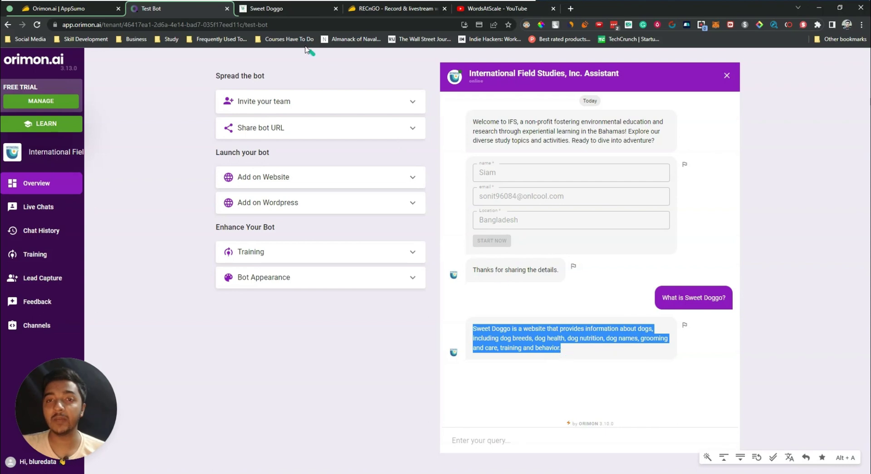
- Compare the bot's answer with the Sweet Doggo website and look through its articles for another test question
left_click(282, 14)
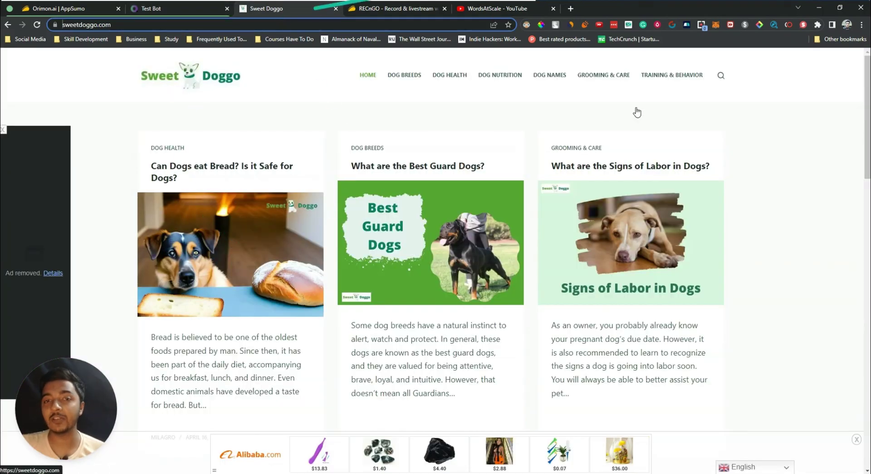
left_click(180, 10)
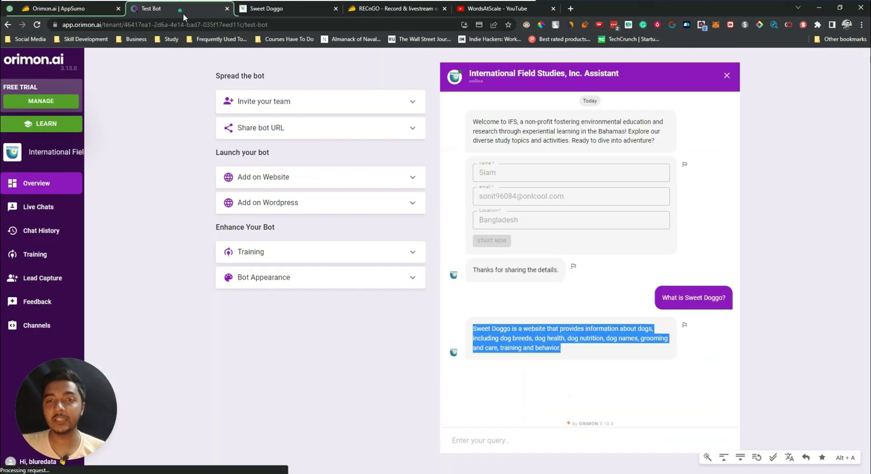
left_click(511, 433)
left_click(278, 10)
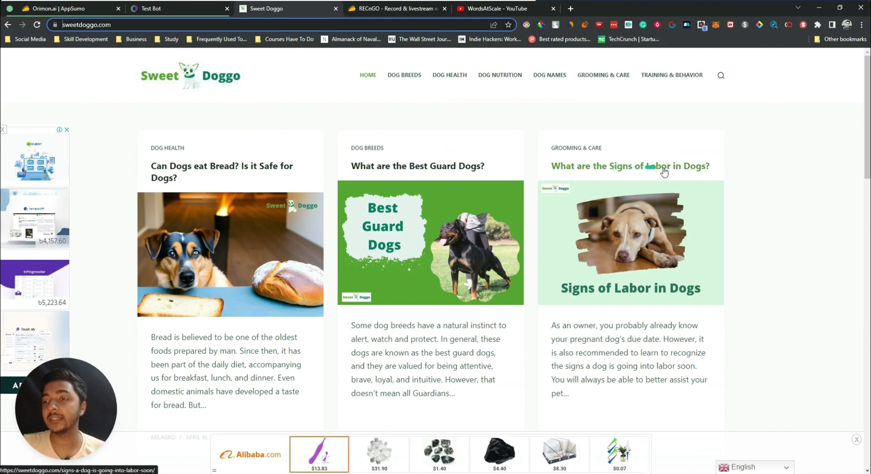
left_click(180, 9)
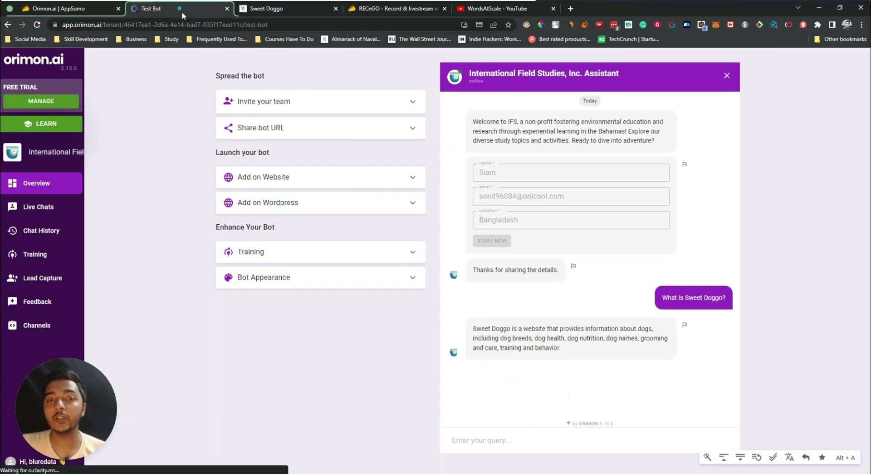
- Ask the bot "What are the sign of labor in dog?" and read through its answer
left_click(543, 436)
type("What are the sign of labor in")
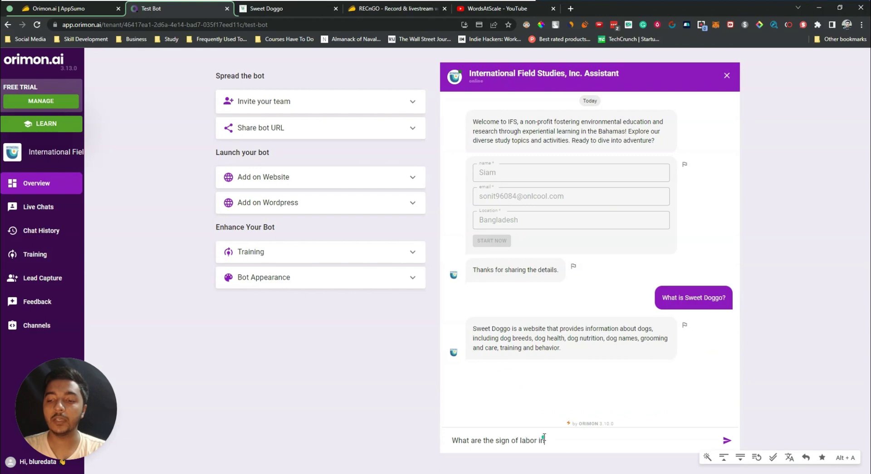
type("dog?")
key("Return")
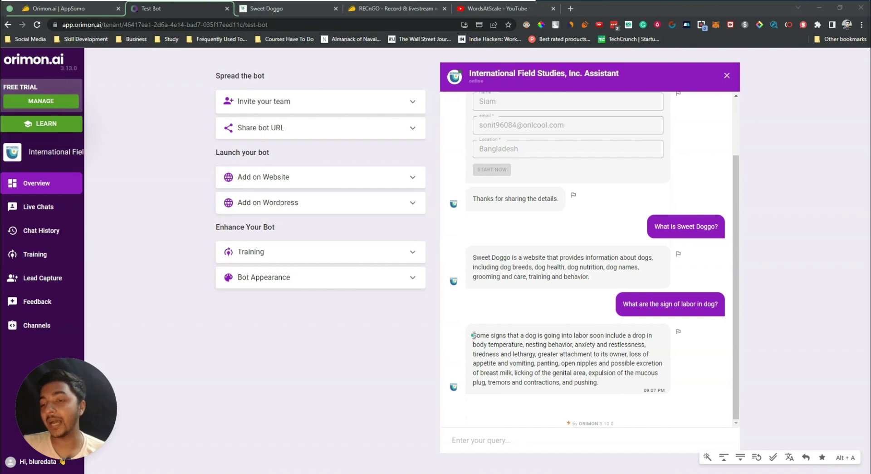
left_click_drag(473, 334, 552, 336)
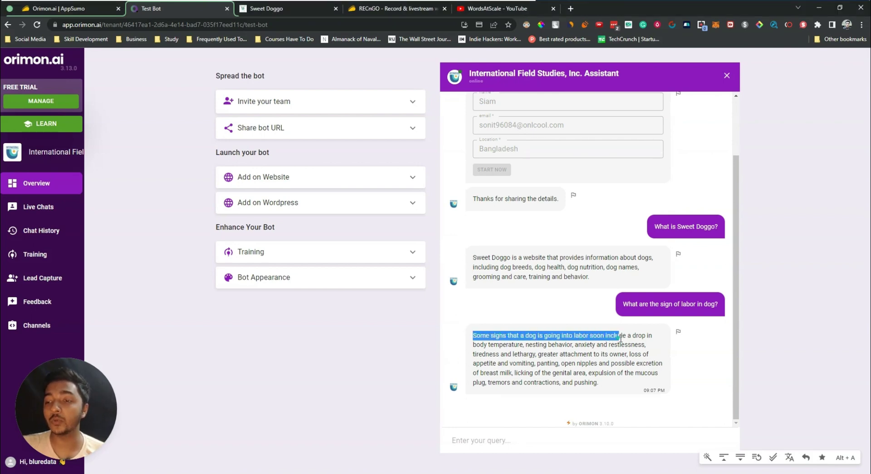
left_click_drag(649, 336, 587, 365)
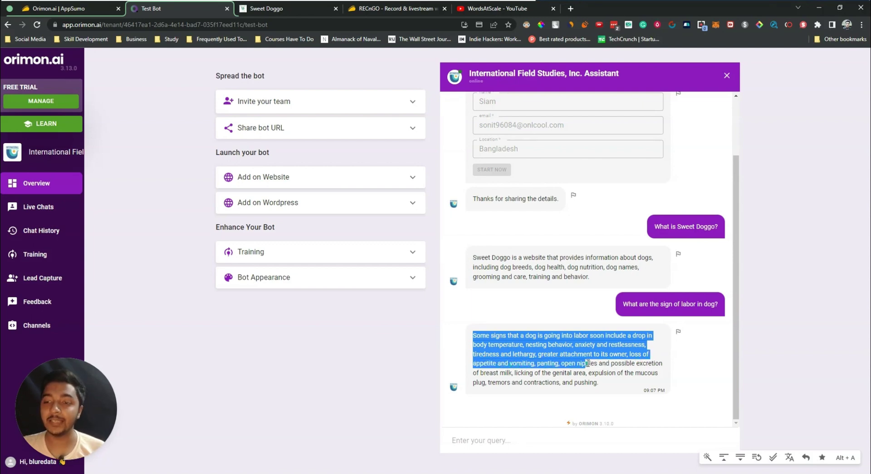
left_click(584, 361)
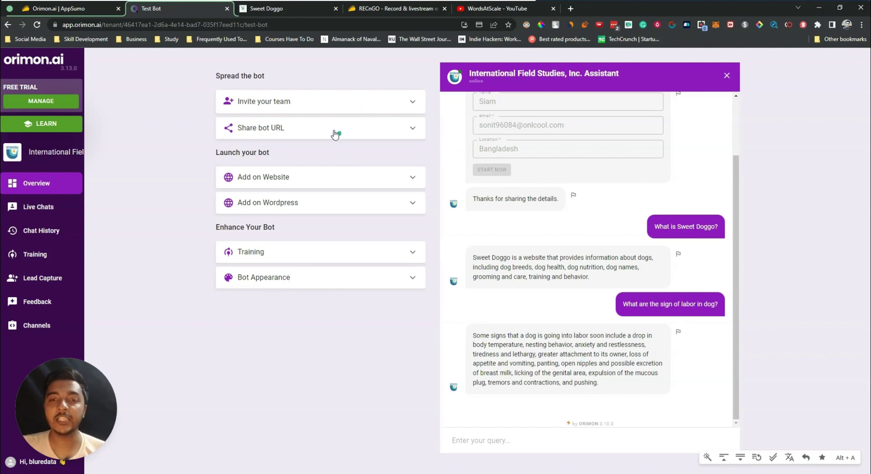
- Review the website embed code and the WordPress integration steps for launching the bot
left_click(320, 179)
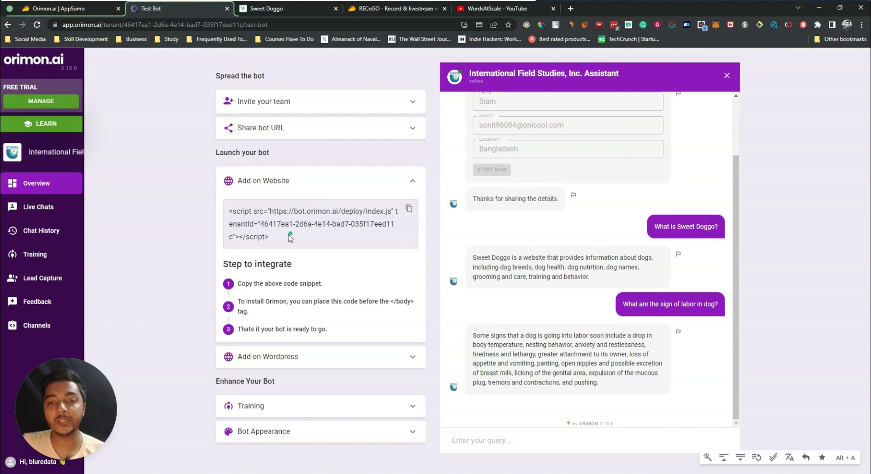
left_click_drag(289, 237, 242, 205)
left_click(270, 184)
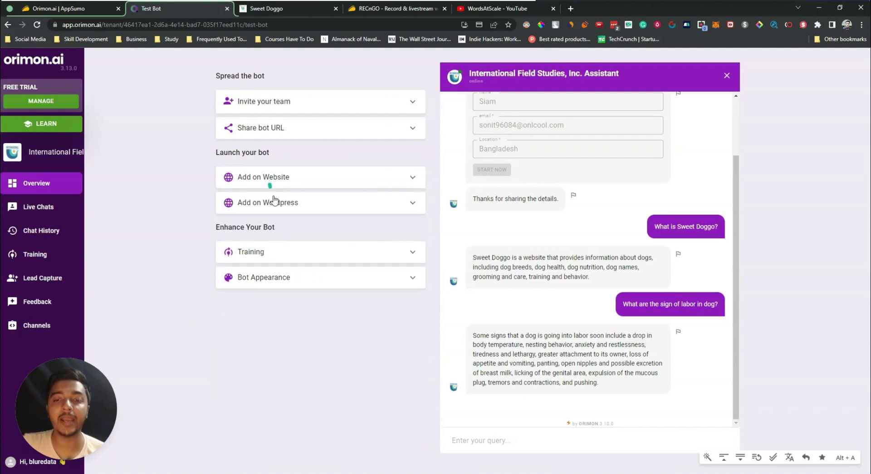
left_click(279, 208)
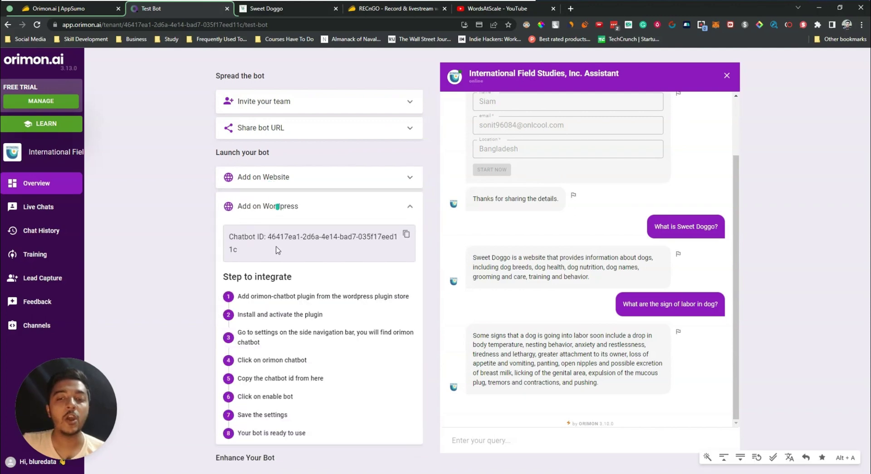
left_click(272, 209)
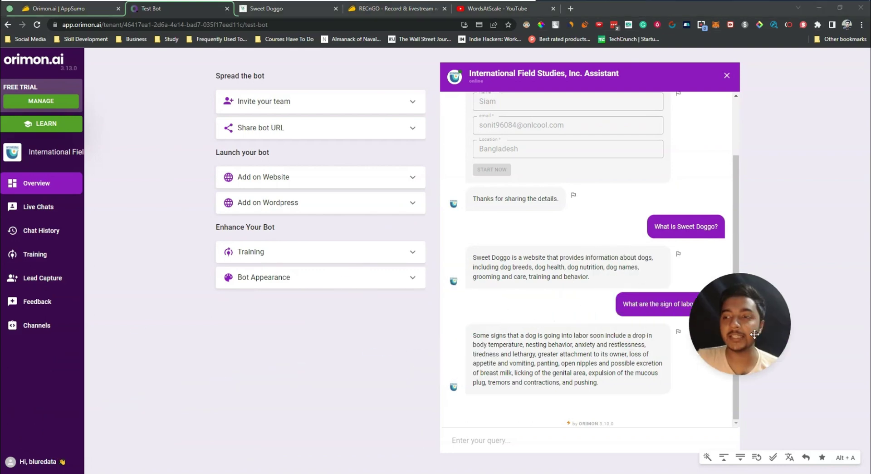
- Check the live chats, read the recorded test conversation in the chat history, and look at the flagged chats for training
left_click(46, 208)
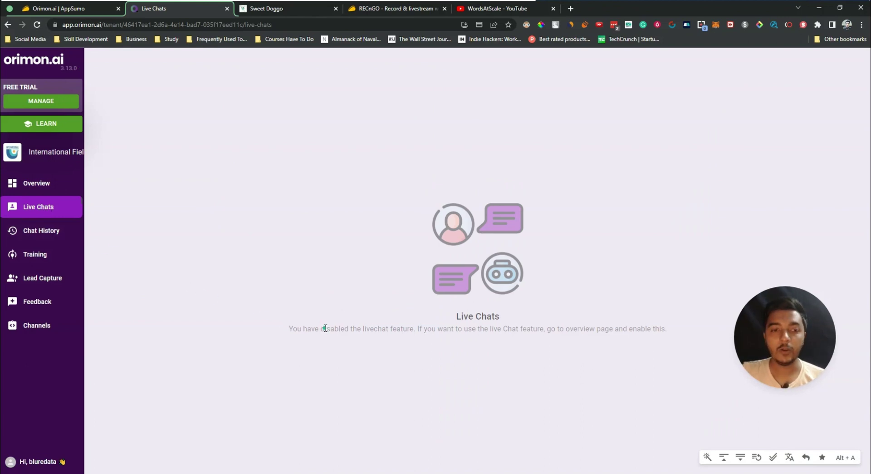
left_click(30, 236)
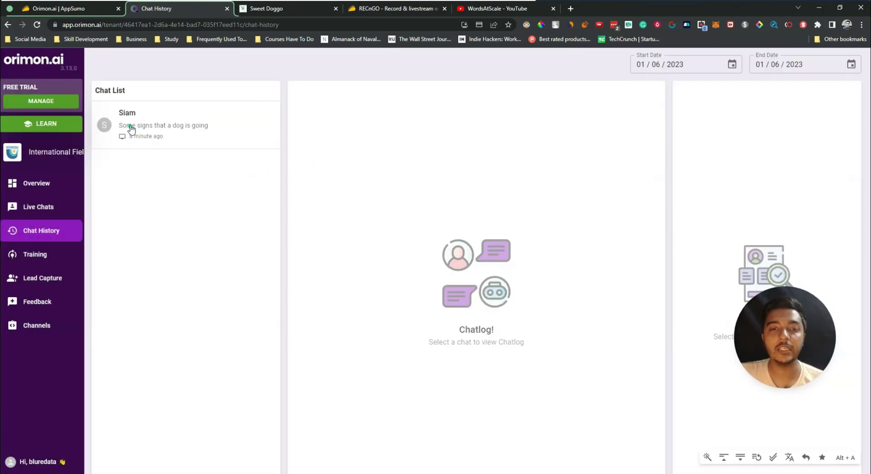
left_click(131, 127)
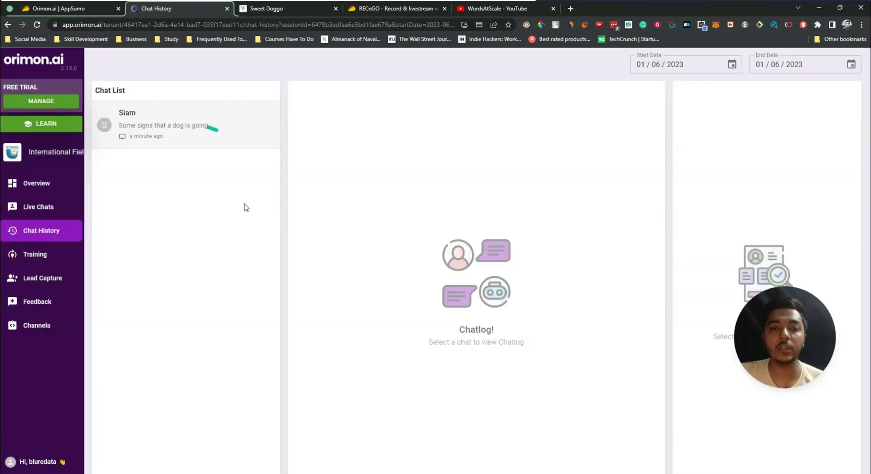
scroll(574, 371, "down", 1)
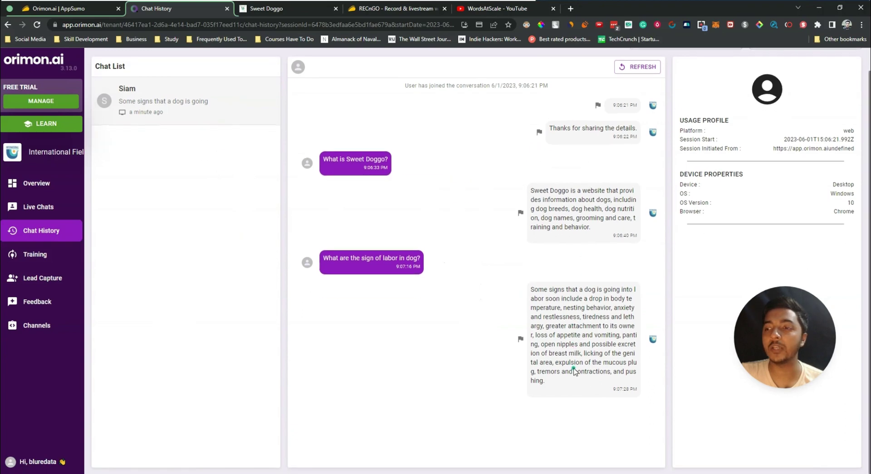
scroll(574, 371, "up", 1)
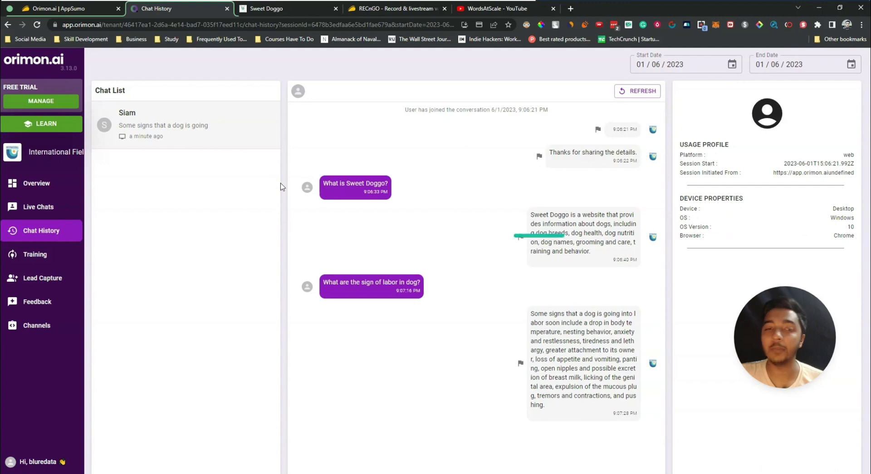
left_click(42, 265)
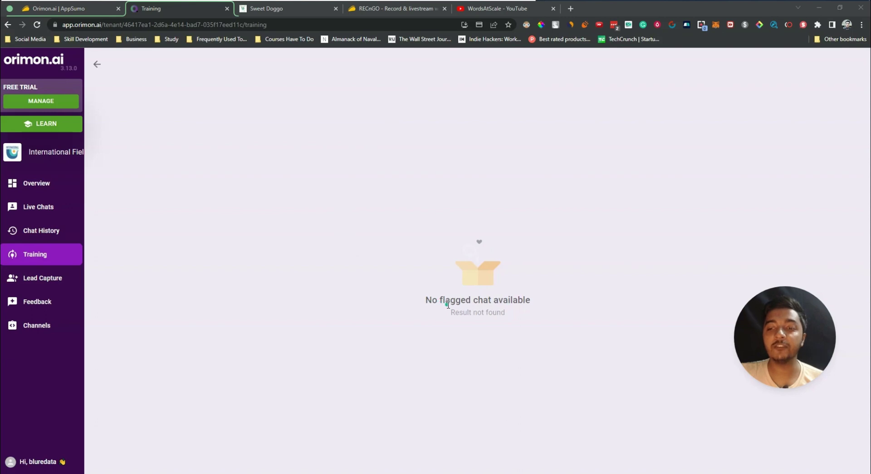
- Return to the bot test, flag the answer to "What is the good food for dog?" and save its audit response
left_click(49, 190)
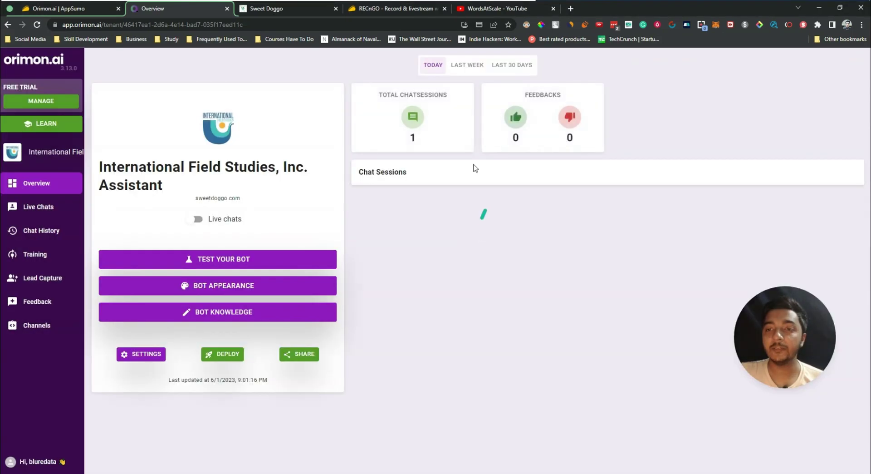
left_click(230, 265)
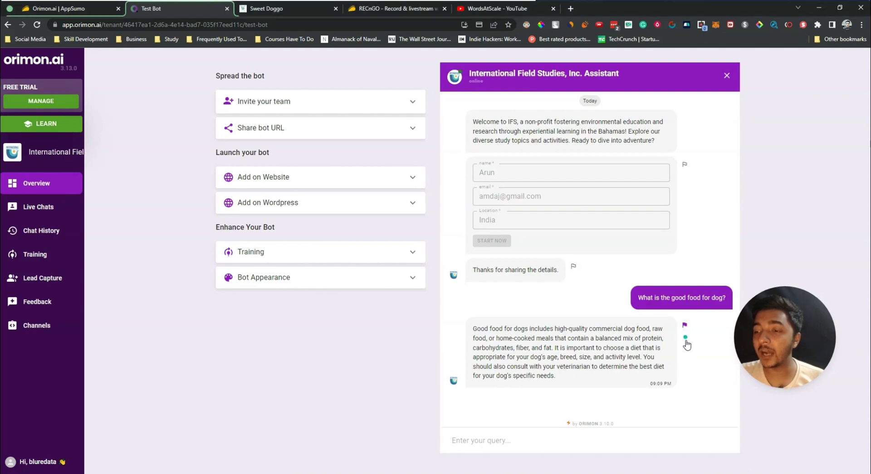
left_click(685, 325)
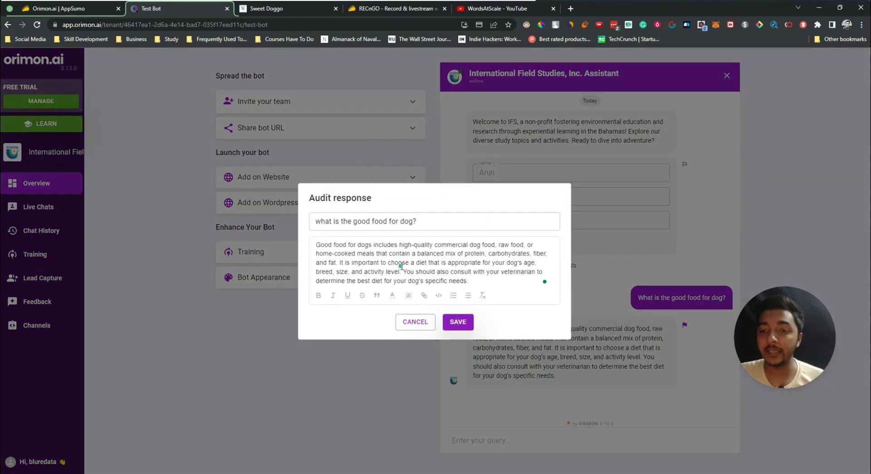
left_click(458, 322)
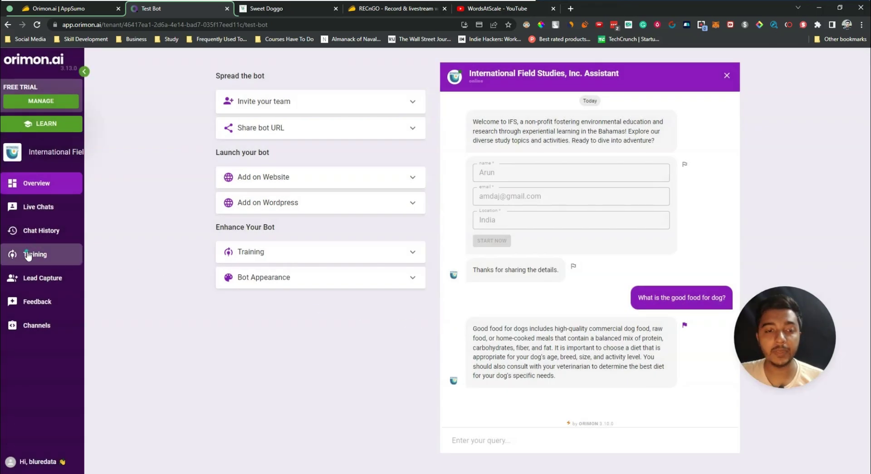
- Read through the flagged dog food question and answer among the bot's training items
left_click(28, 255)
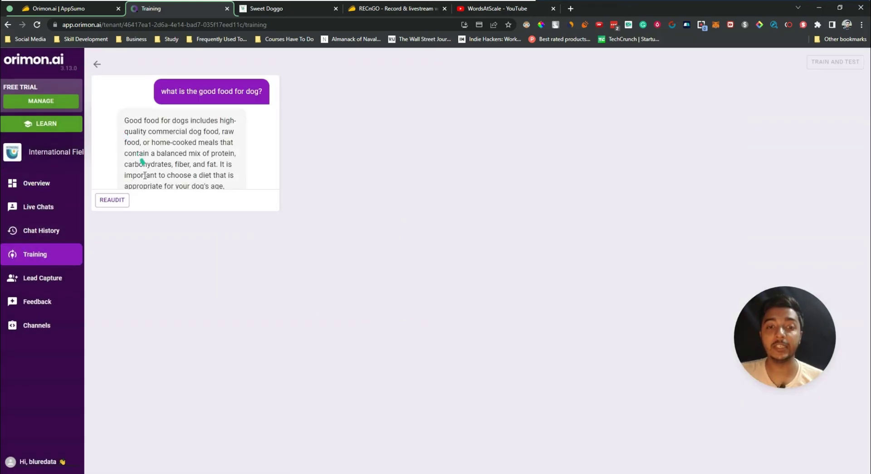
scroll(147, 111, "down", 2)
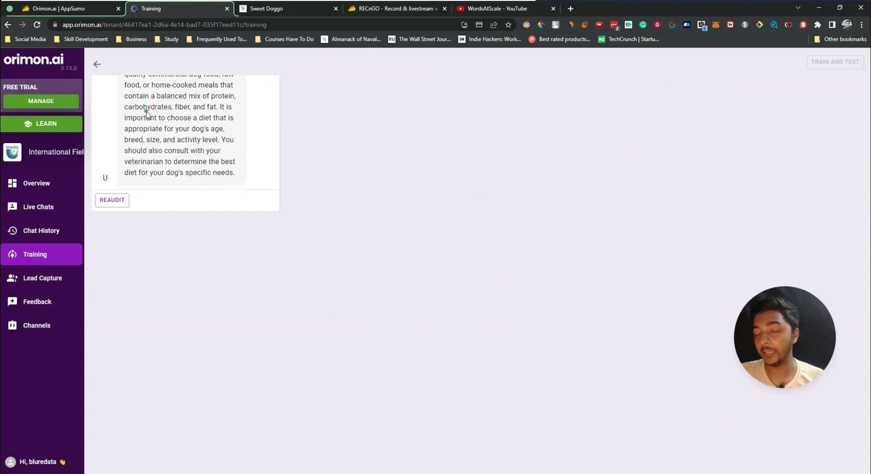
scroll(146, 112, "up", 2)
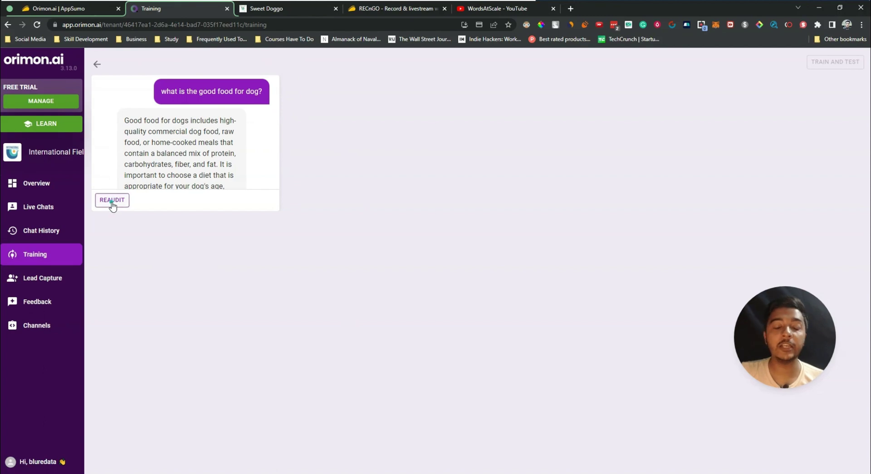
- Review the captured leads, read through the chat log of the lead from Bangladesh, and close it
left_click(58, 284)
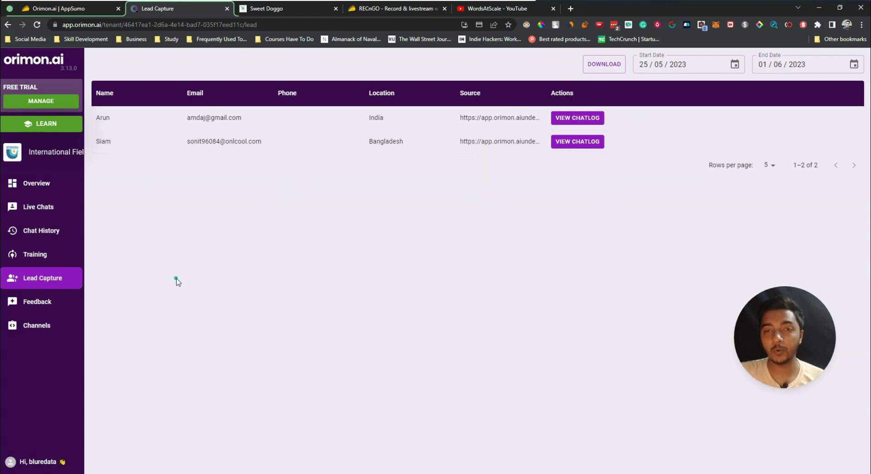
left_click(573, 142)
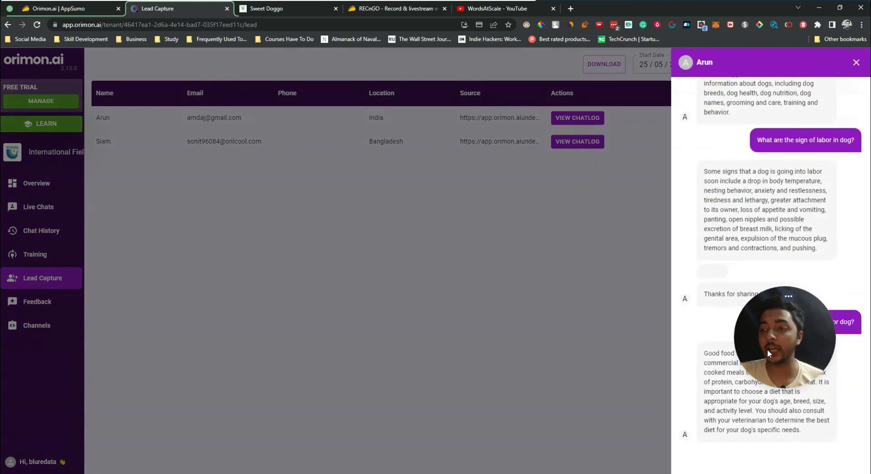
scroll(760, 140, "up", 2)
scroll(760, 140, "down", 3)
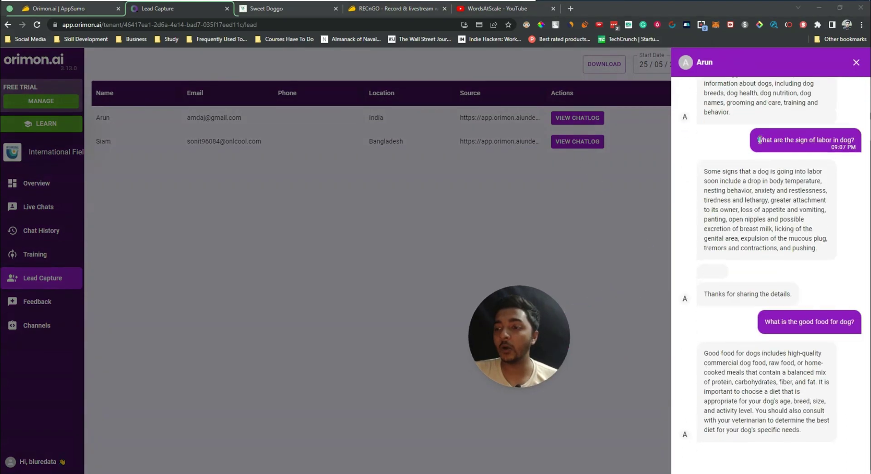
left_click(605, 262)
left_click_drag(527, 354, 764, 295)
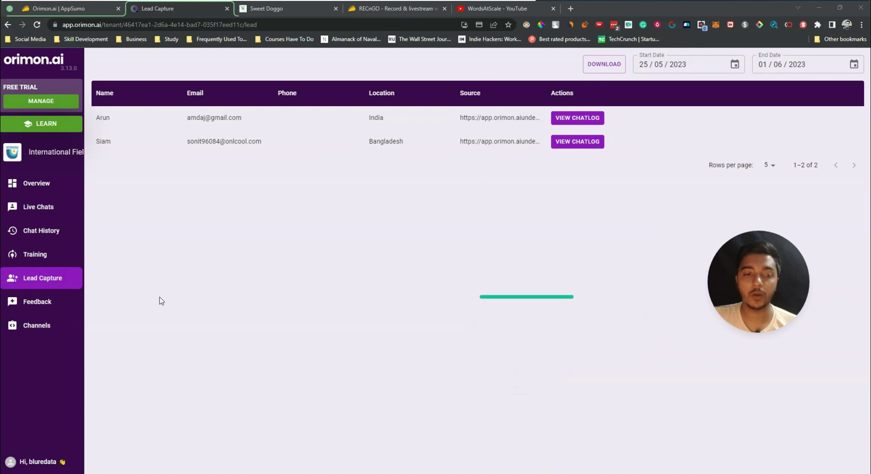
- Enable the Telegram and Facebook channels for the bot
left_click(35, 328)
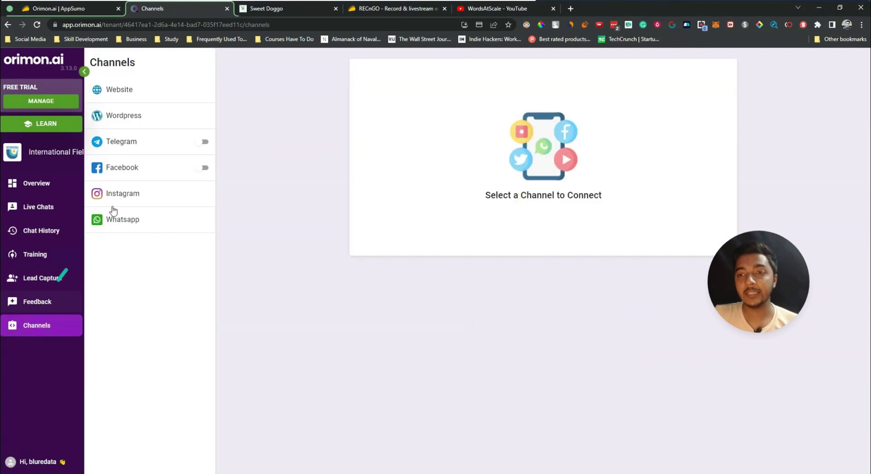
left_click(199, 142)
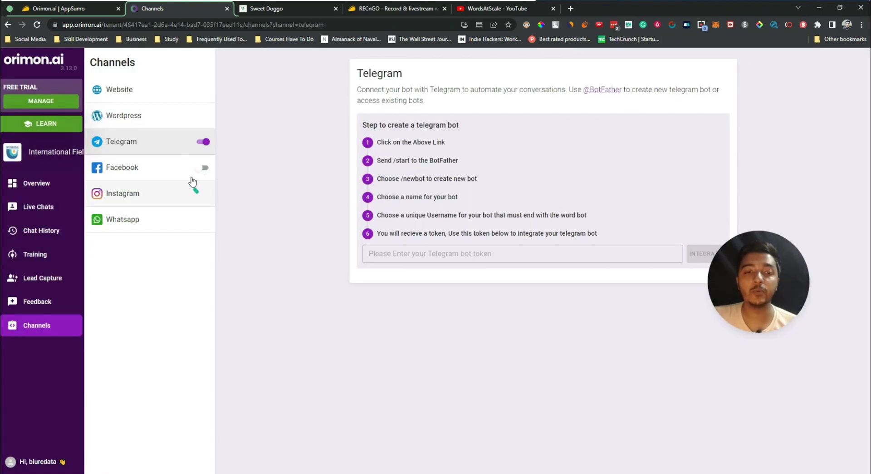
left_click(201, 168)
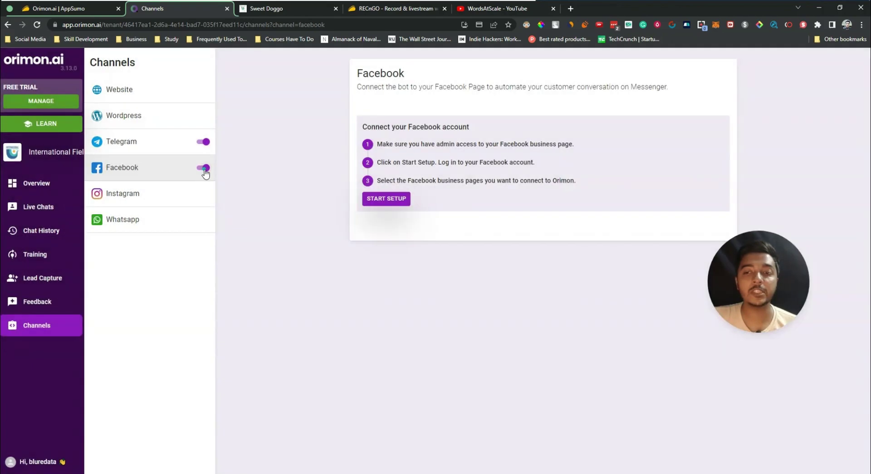
- Read the description and setup instructions for connecting the bot to a Facebook business page
left_click_drag(362, 89, 680, 91)
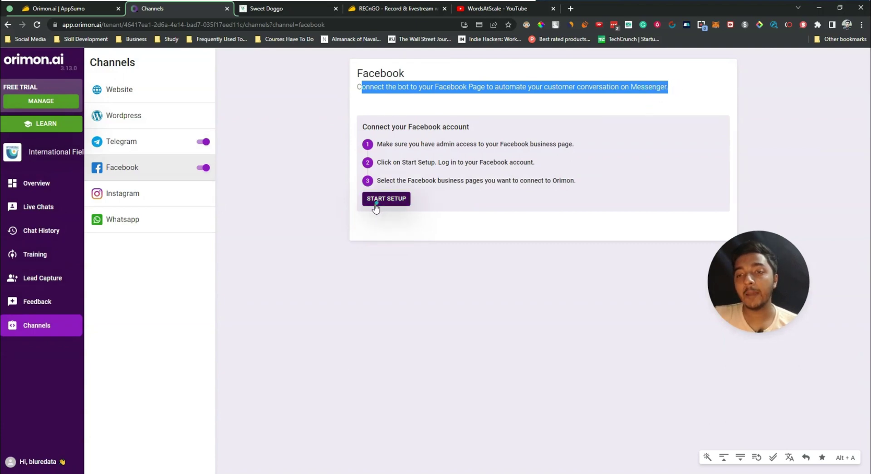
left_click(382, 146)
left_click_drag(383, 146, 579, 150)
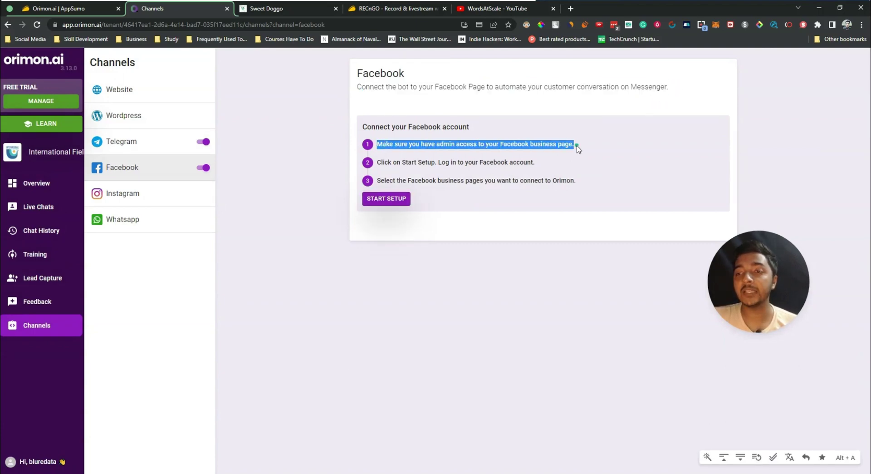
left_click(396, 166)
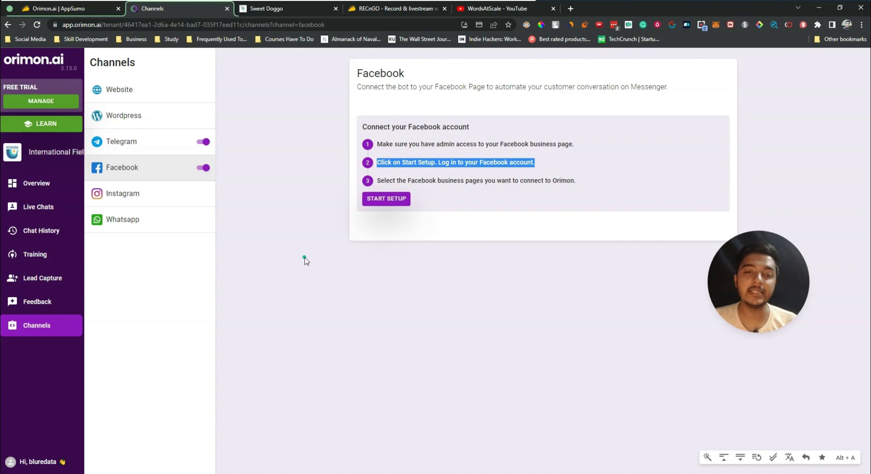
- Examine the Instagram, WhatsApp, WordPress and website channel pages for their integration instructions
left_click(155, 192)
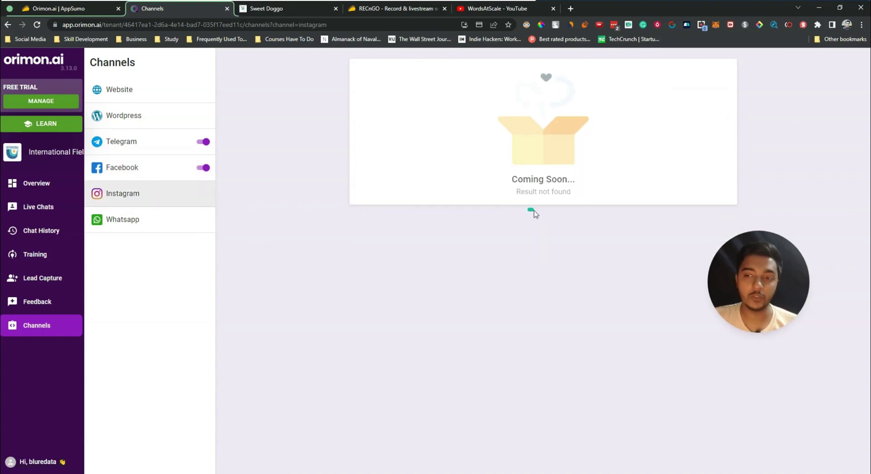
left_click(140, 223)
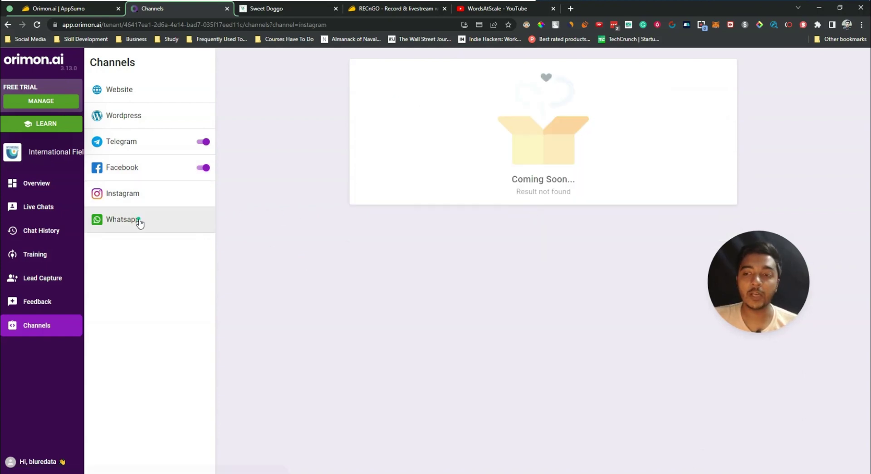
left_click(133, 116)
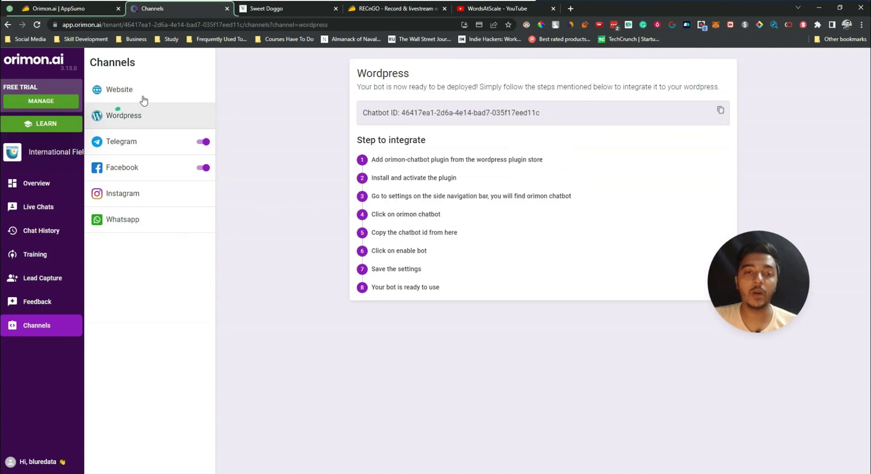
left_click(148, 92)
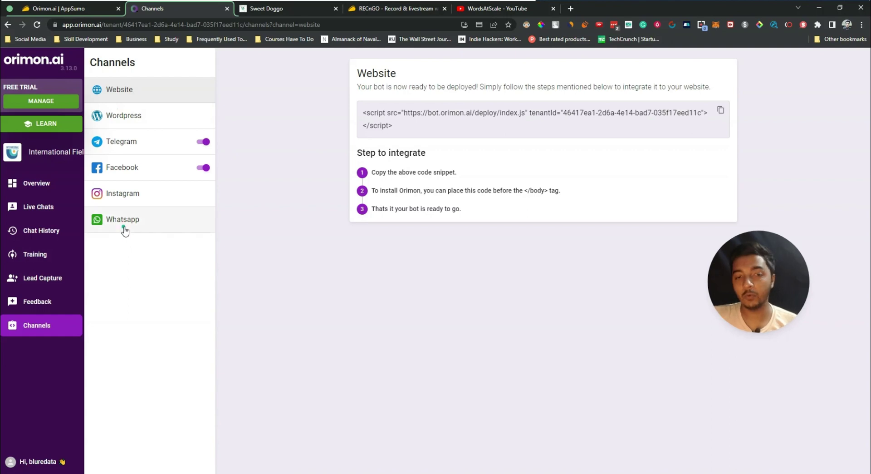
- Review the bot's overview statistics and inspect its knowledge sources, covering the connected website URLs and uploaded documents
left_click(41, 189)
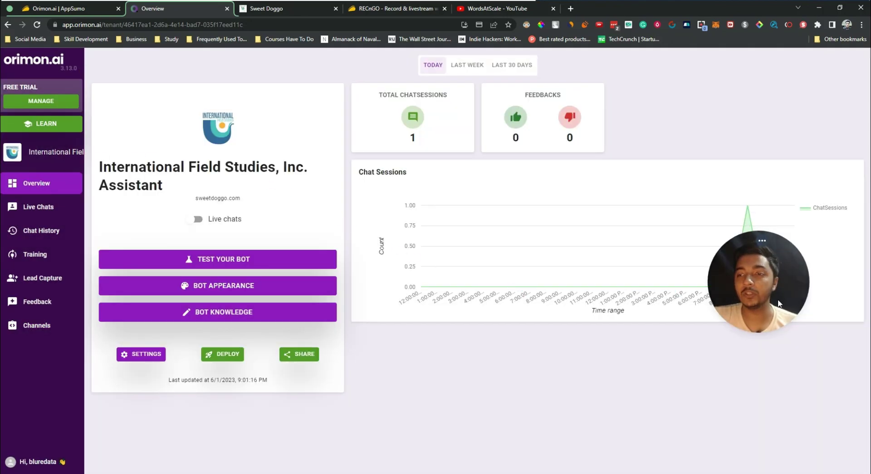
left_click_drag(778, 303, 765, 142)
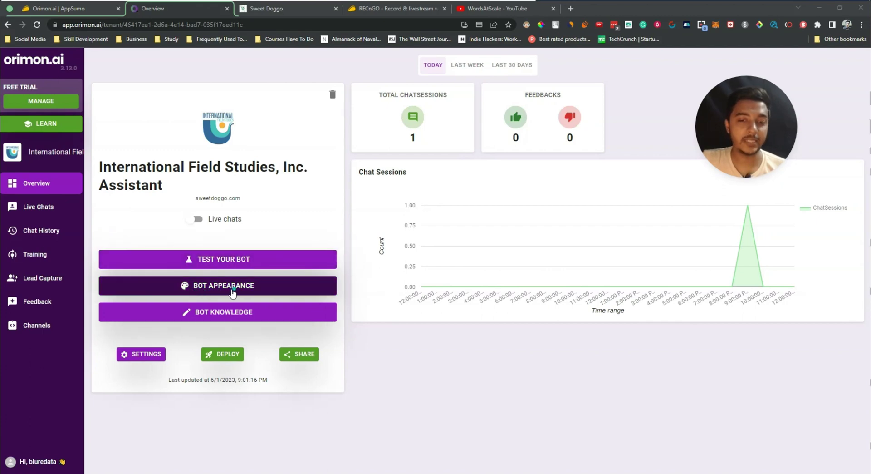
left_click(216, 320)
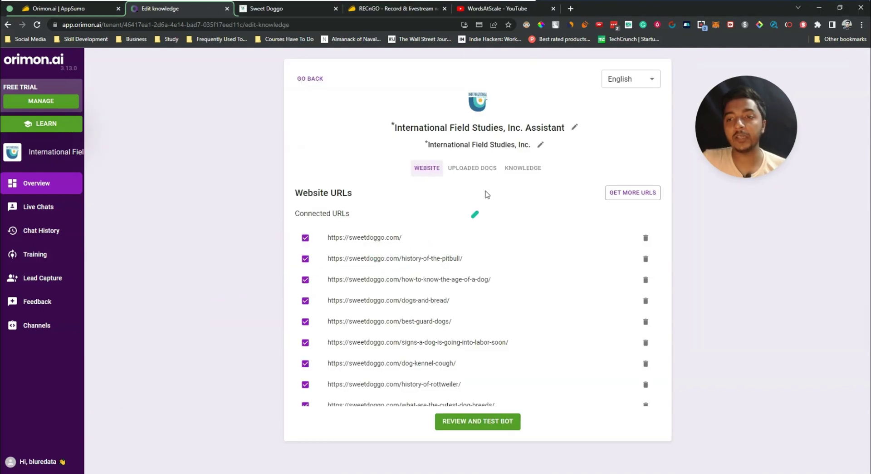
left_click(481, 169)
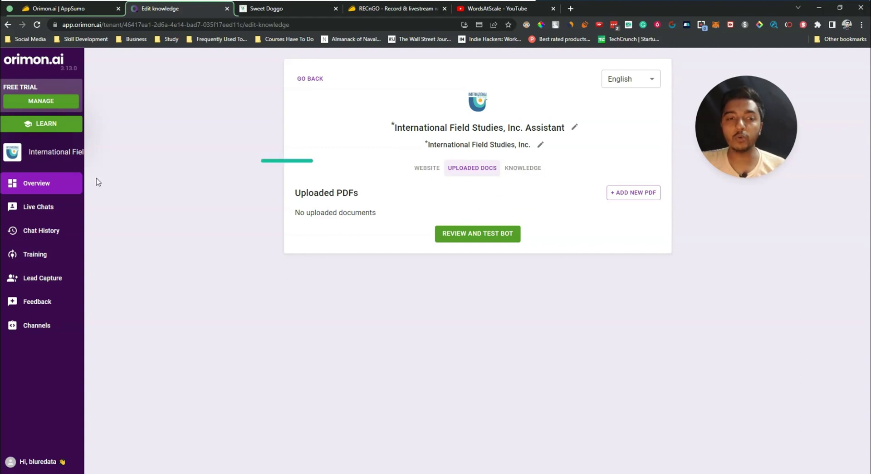
- Open the bot's settings and review the options for transferring ownership and adding team members
left_click(40, 185)
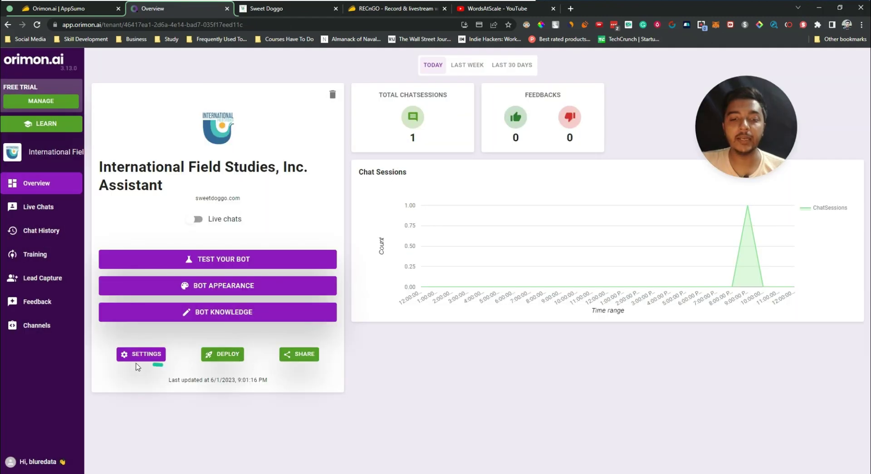
left_click(139, 357)
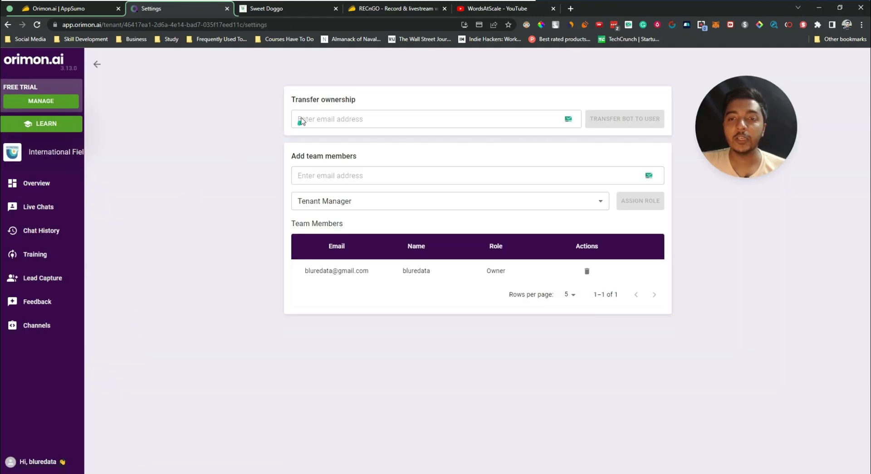
left_click_drag(296, 99, 379, 100)
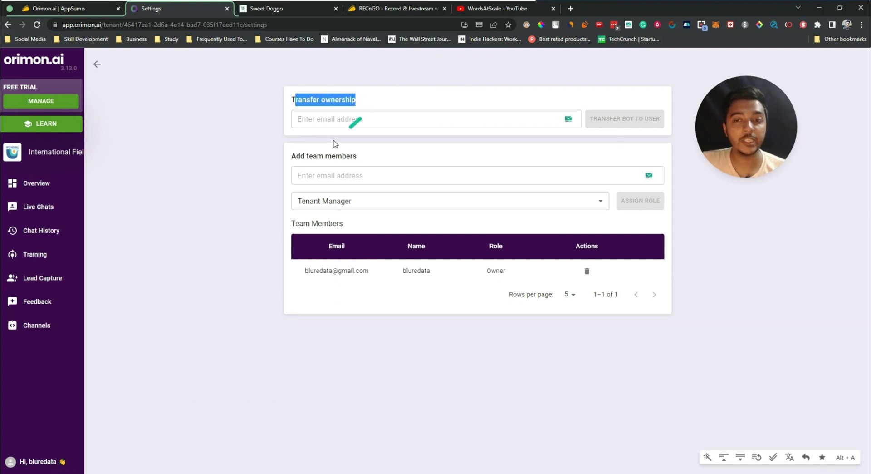
left_click_drag(295, 155, 363, 158)
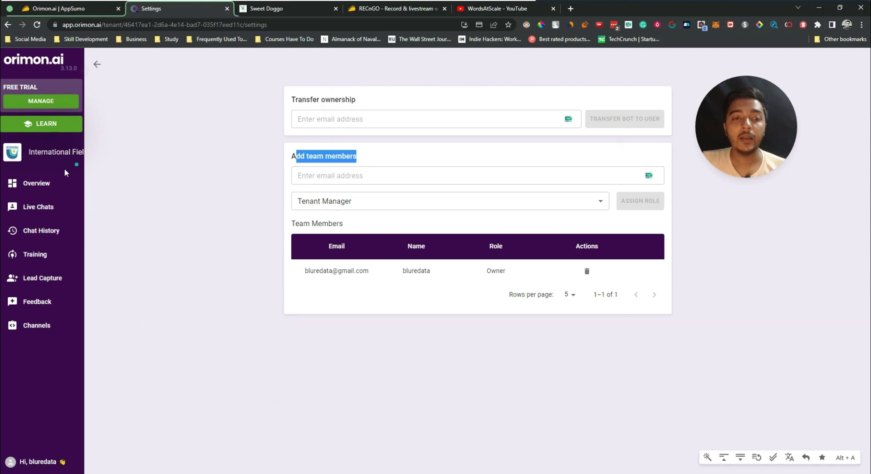
- Review the bot's chat sessions and feedback on the overview for today, last week and the last 30 days, then return to the bot dashboard
left_click(45, 183)
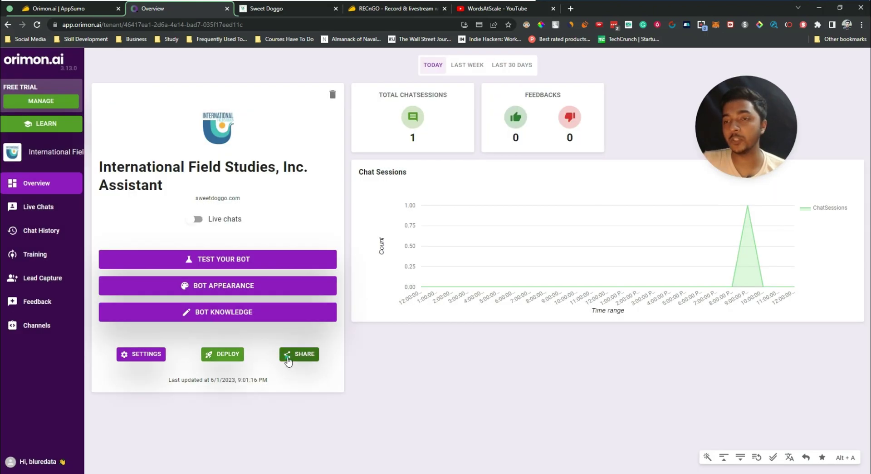
left_click_drag(734, 152, 738, 140)
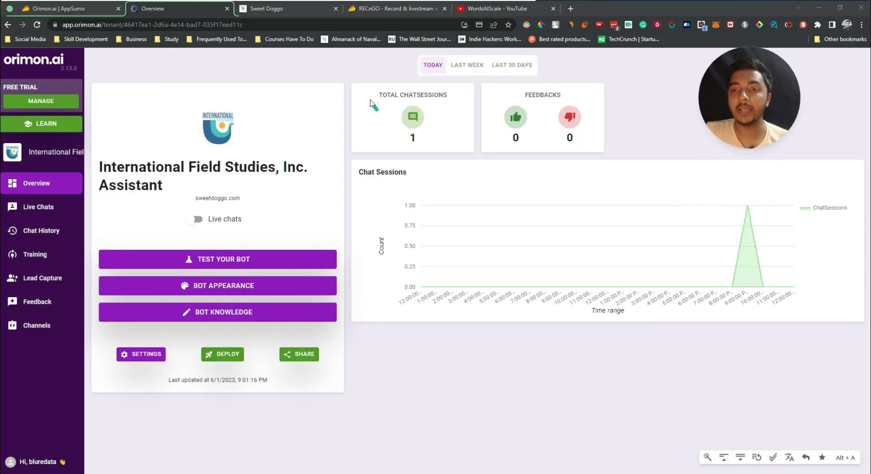
left_click_drag(376, 94, 454, 97)
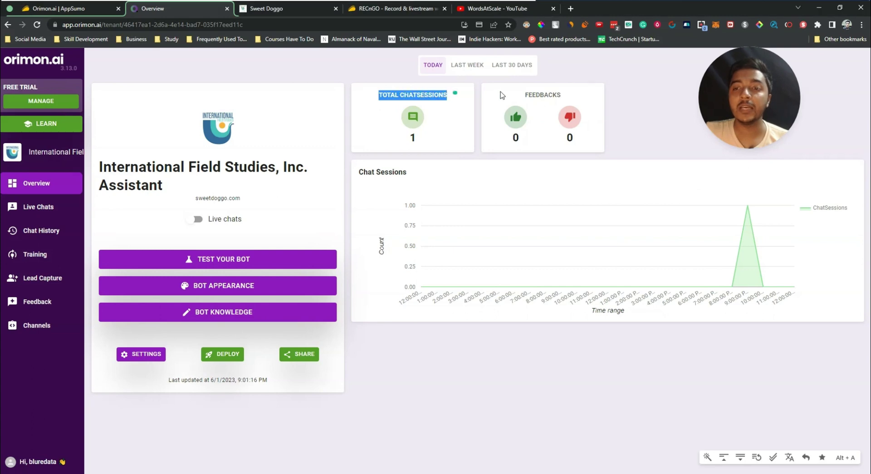
left_click_drag(527, 95, 629, 124)
left_click(630, 124)
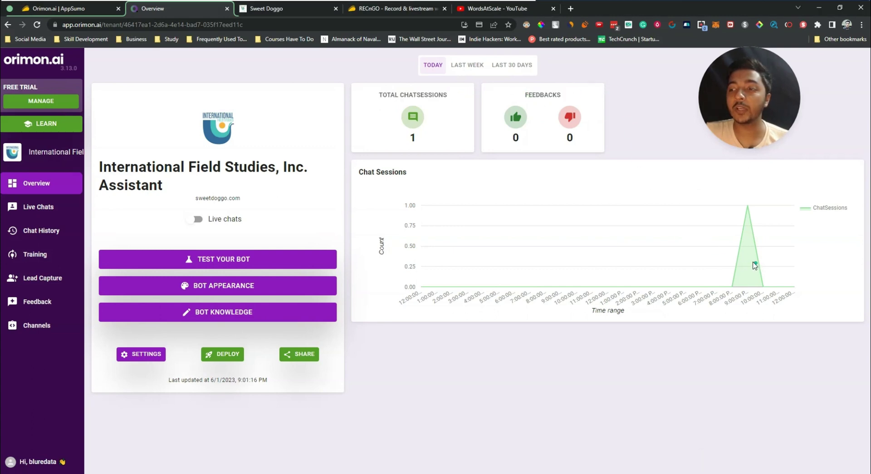
left_click_drag(746, 235, 754, 245)
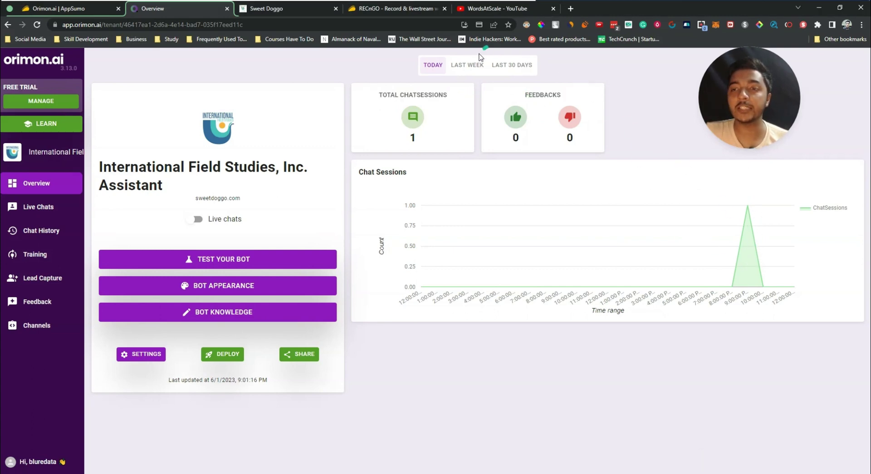
left_click(455, 68)
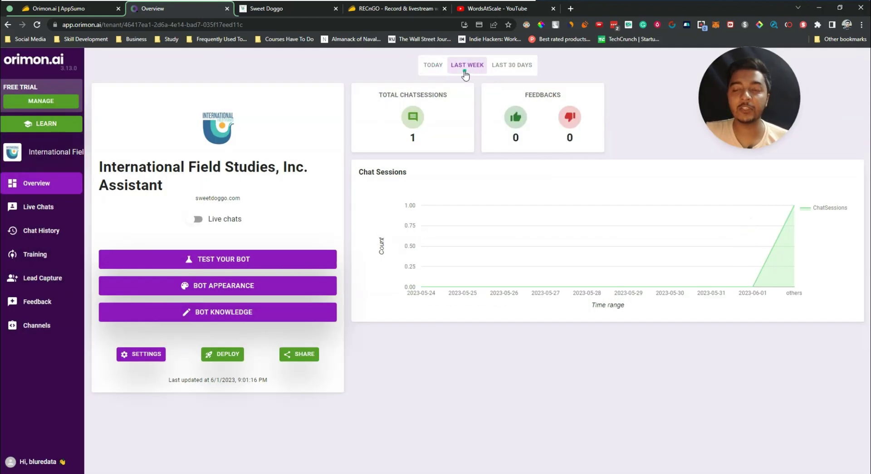
left_click(502, 69)
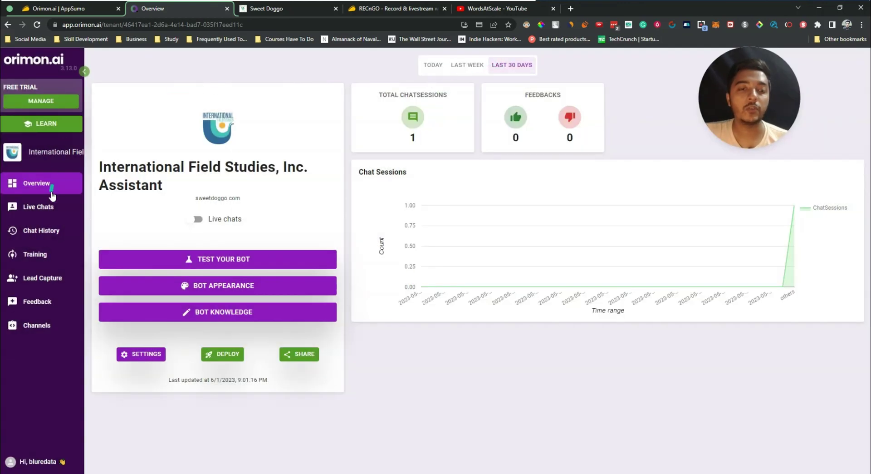
left_click(22, 61)
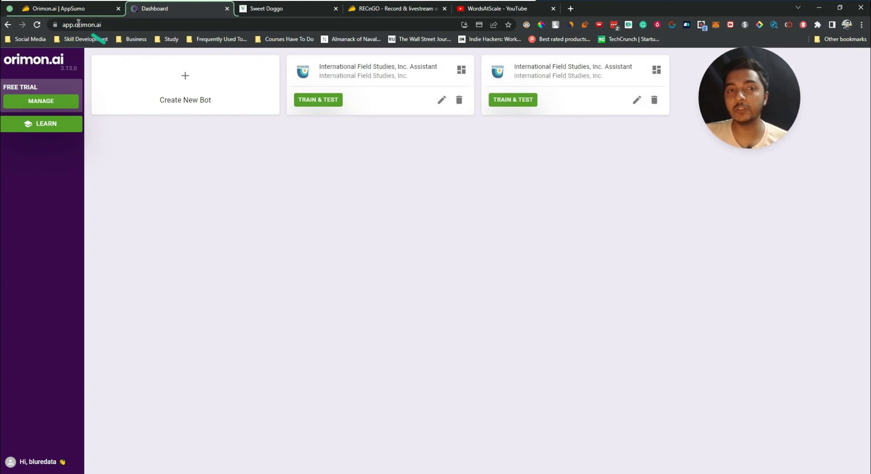
- Switch to the Orimon.ai deal page on AppSumo and examine its deal terms, included features and plan prices
left_click(64, 11)
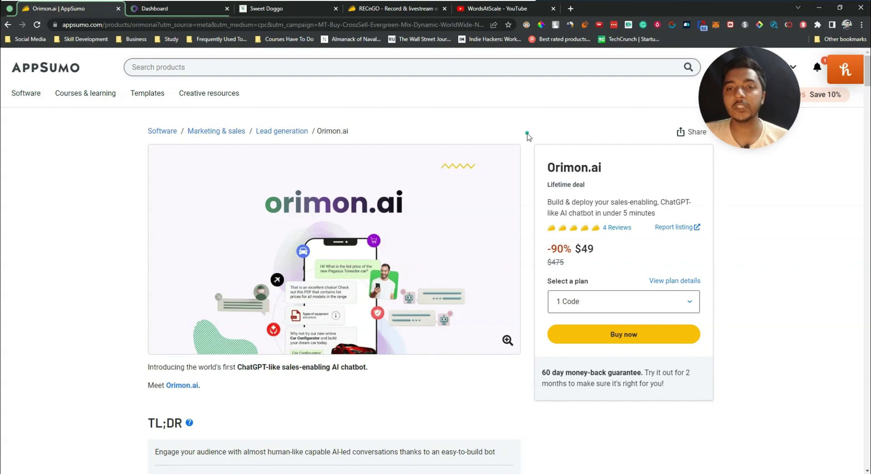
middle_click(527, 136)
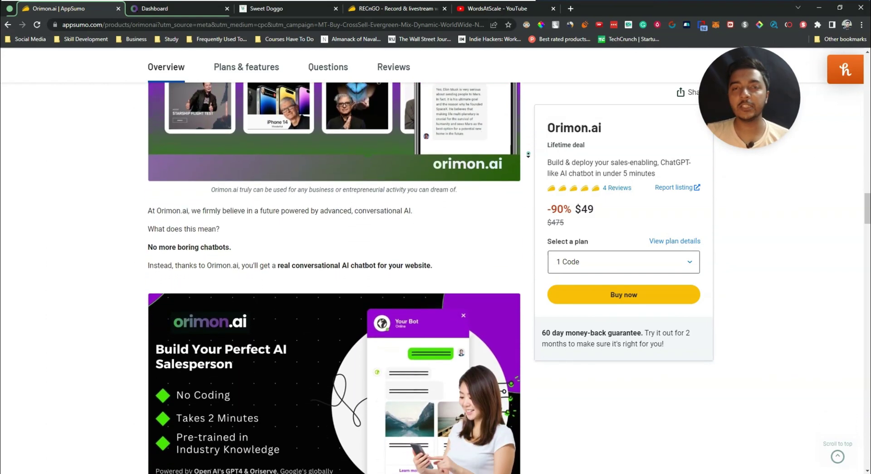
scroll(528, 155, "down", 3)
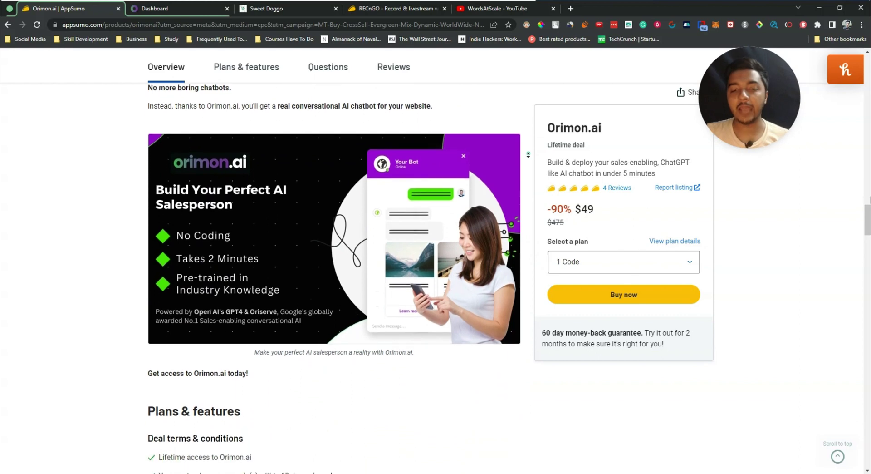
scroll(528, 154, "down", 3)
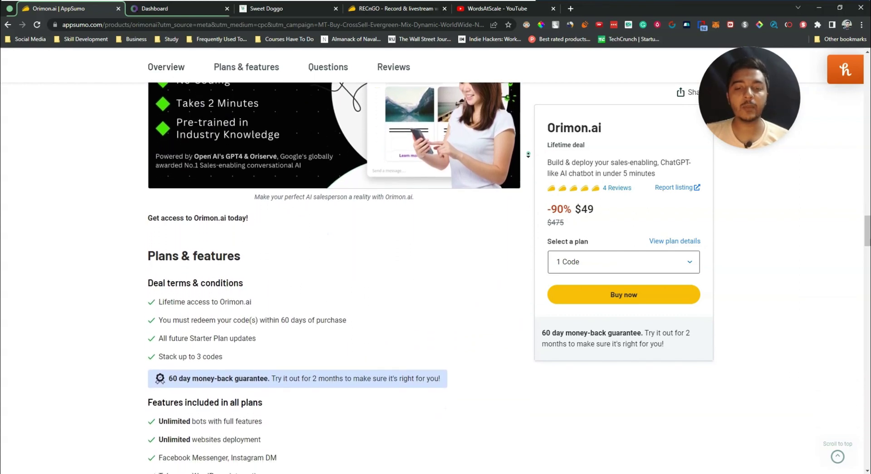
scroll(528, 155, "down", 3)
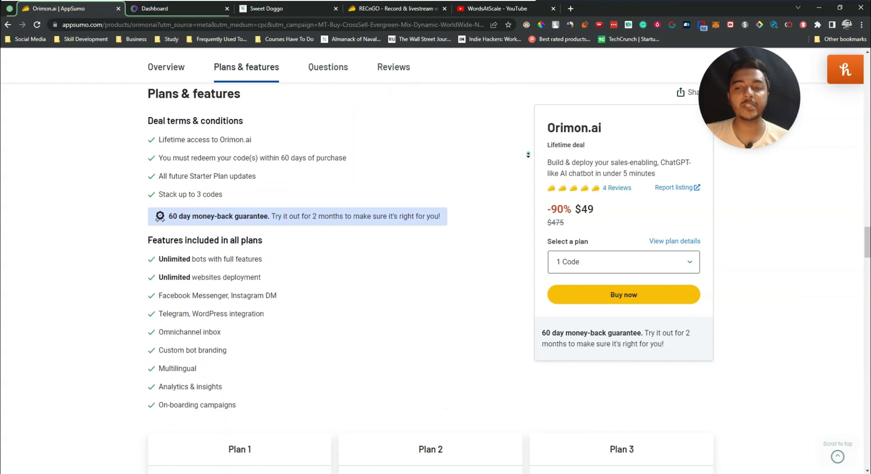
scroll(528, 154, "down", 3)
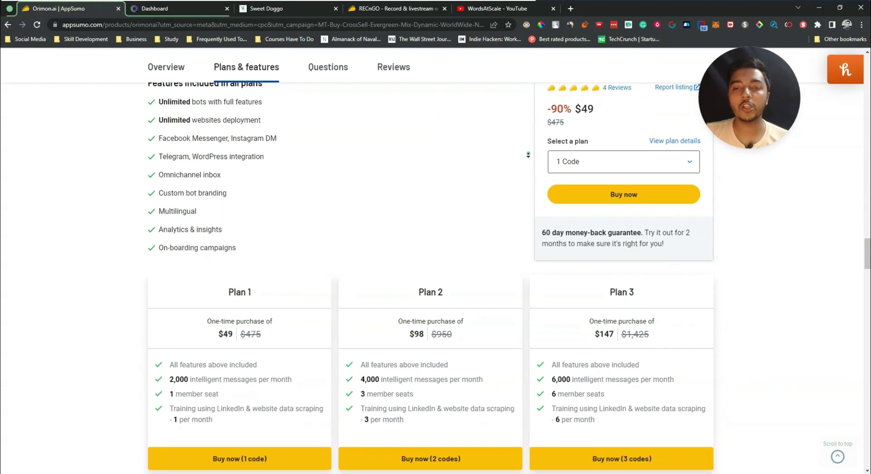